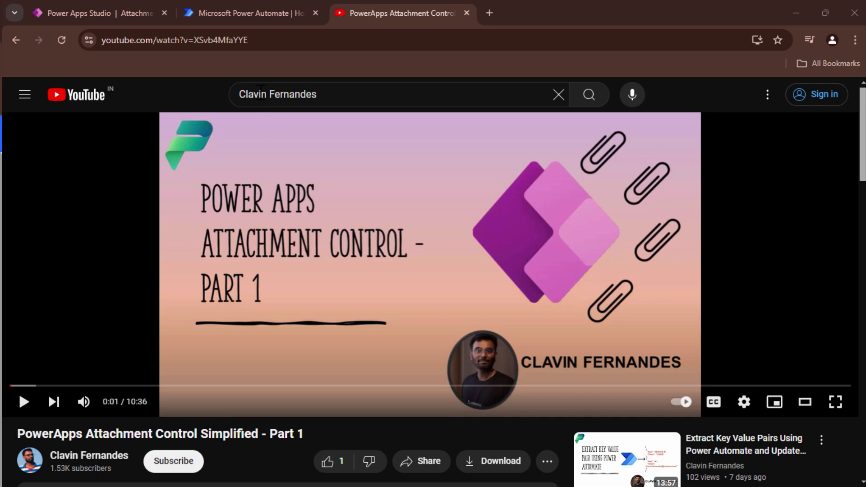
Return to the Attachment Demo app preview showing two attached files and their gallery
{"action": "left_click", "coordinate": [141, 15]}
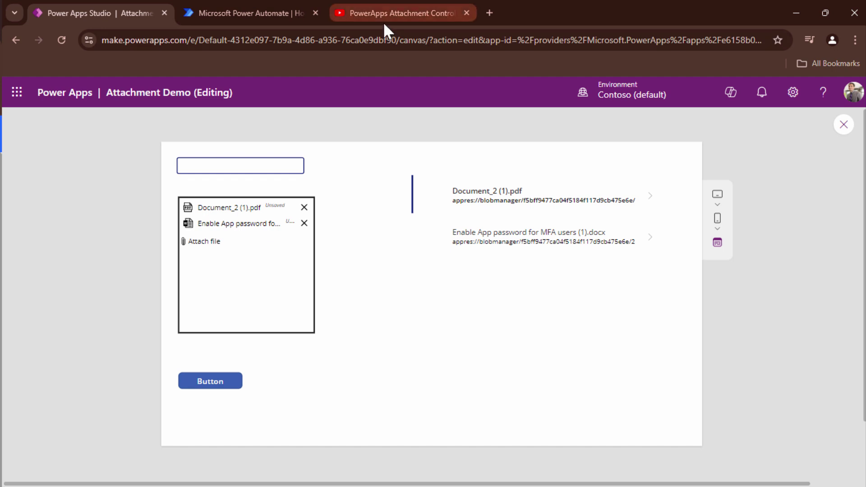
{"action": "left_click", "coordinate": [421, 8]}
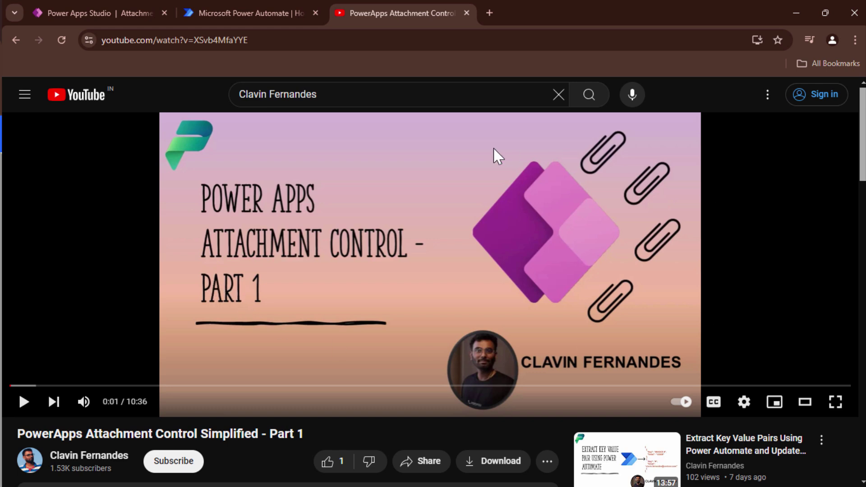
{"action": "left_click", "coordinate": [98, 12]}
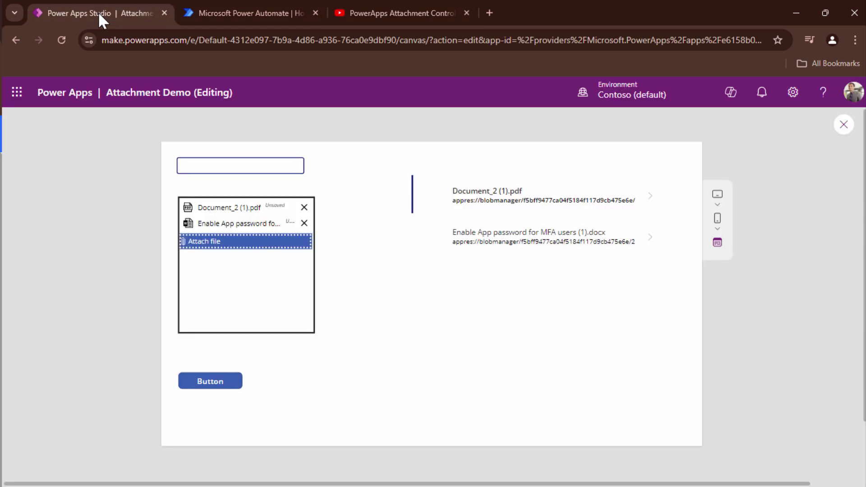
Insert a new button and place it beside the existing button at the bottom
{"action": "left_click", "coordinate": [844, 124]}
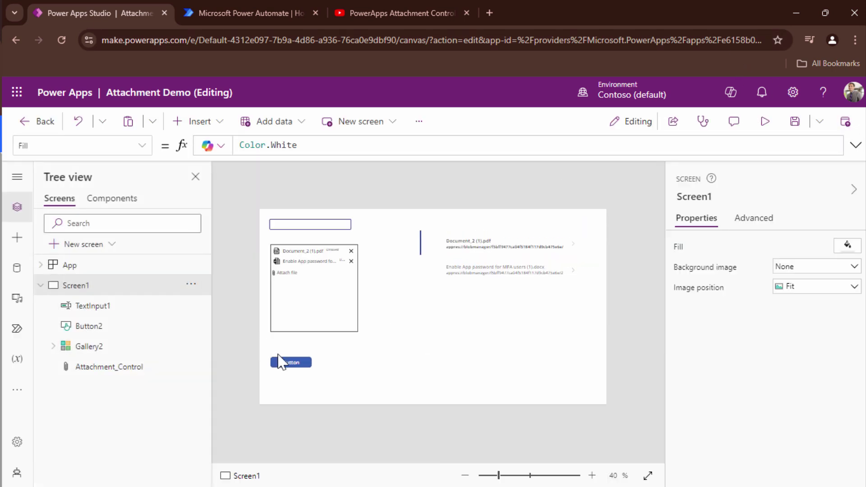
{"action": "left_click", "coordinate": [220, 133]}
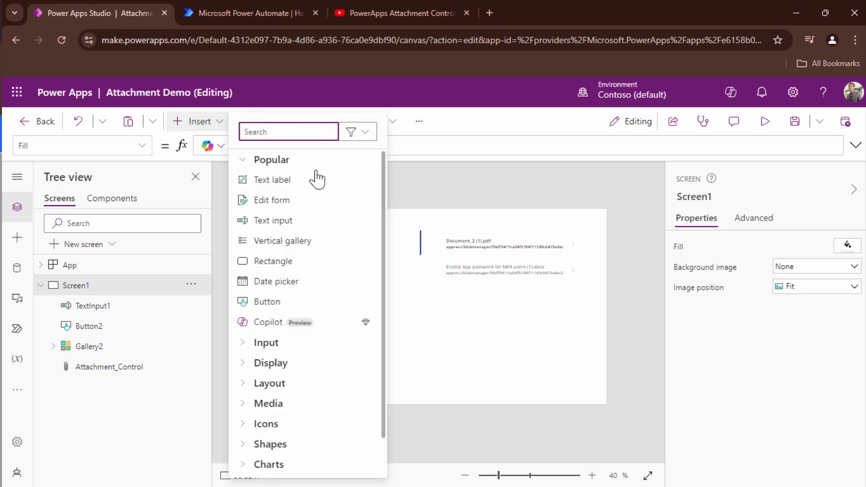
{"action": "left_click", "coordinate": [284, 302]}
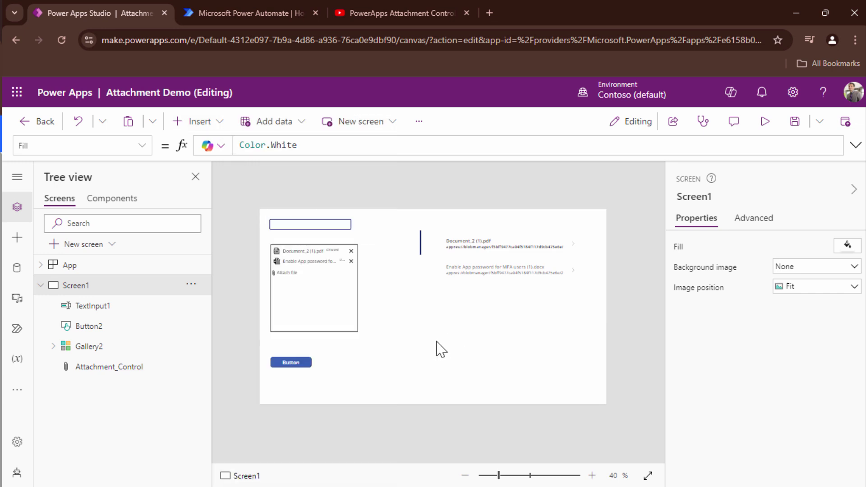
{"action": "left_click_drag", "start_coordinate": [295, 229], "coordinate": [346, 362]}
{"action": "left_click", "coordinate": [310, 145]}
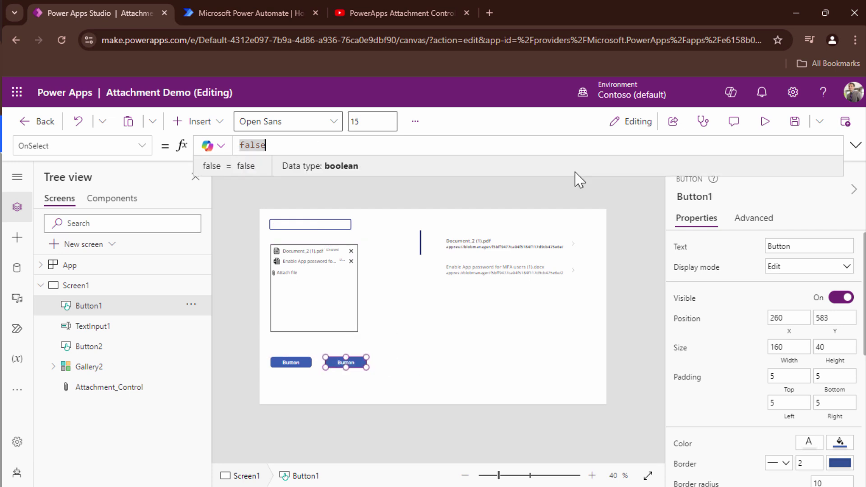
Change the new button's label to 'Merge Attach'
{"action": "left_click", "coordinate": [779, 246]}
{"action": "double_click", "coordinate": [771, 245]}
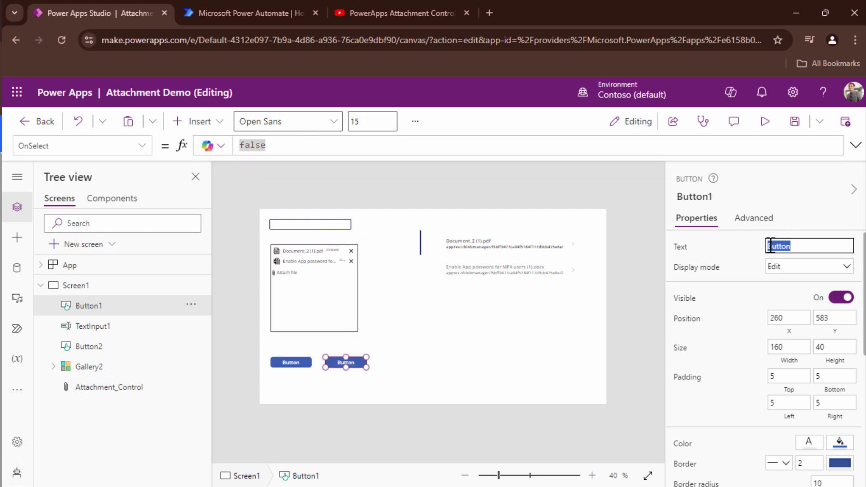
{"action": "type", "text": "Merge Attach"}
{"action": "left_click", "coordinate": [579, 341]}
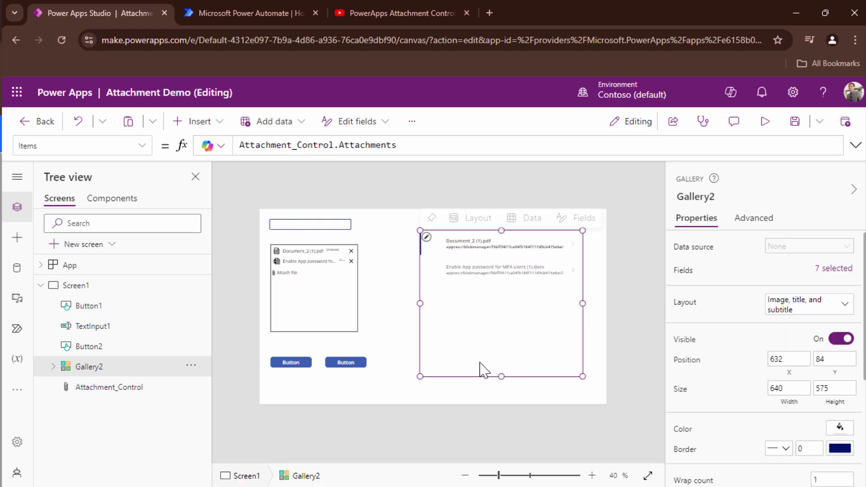
{"action": "left_click", "coordinate": [350, 363]}
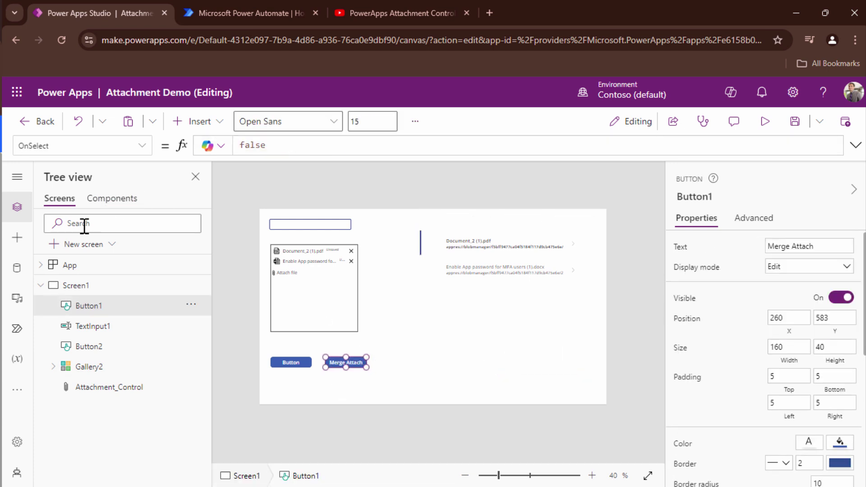
{"action": "left_click", "coordinate": [19, 237]}
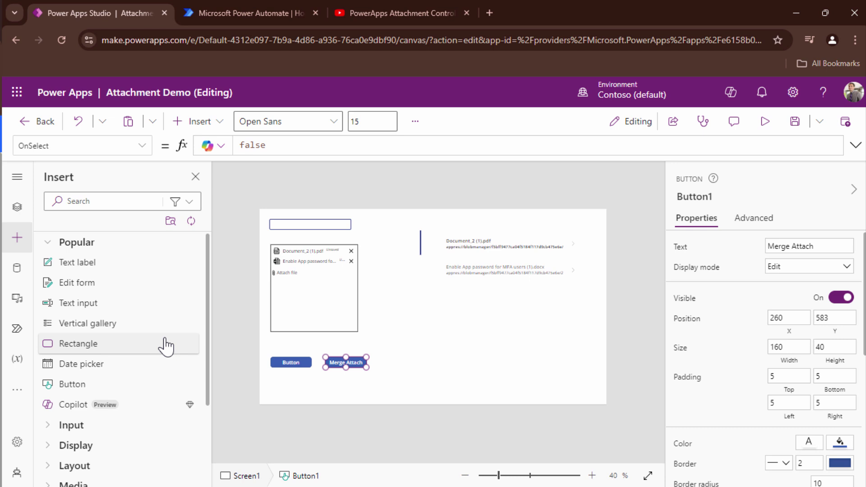
Start a blank flow whose Power Apps trigger has a text input named Attachments
{"action": "left_click", "coordinate": [18, 334]}
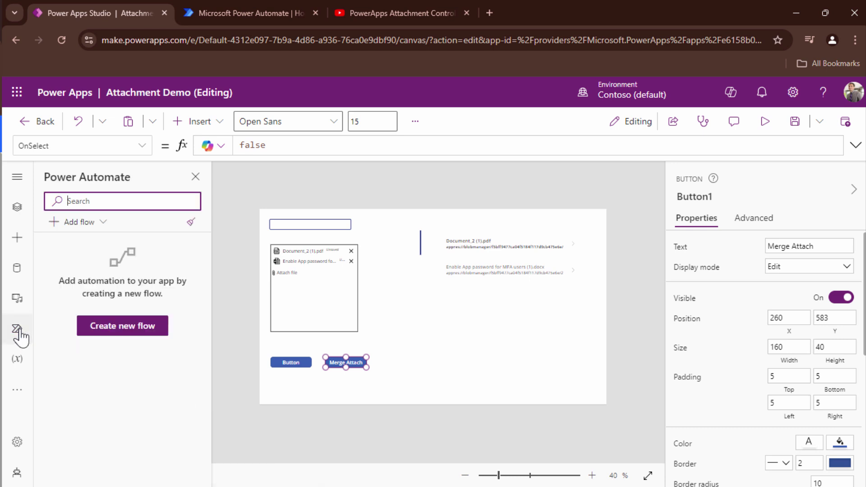
{"action": "left_click", "coordinate": [151, 325]}
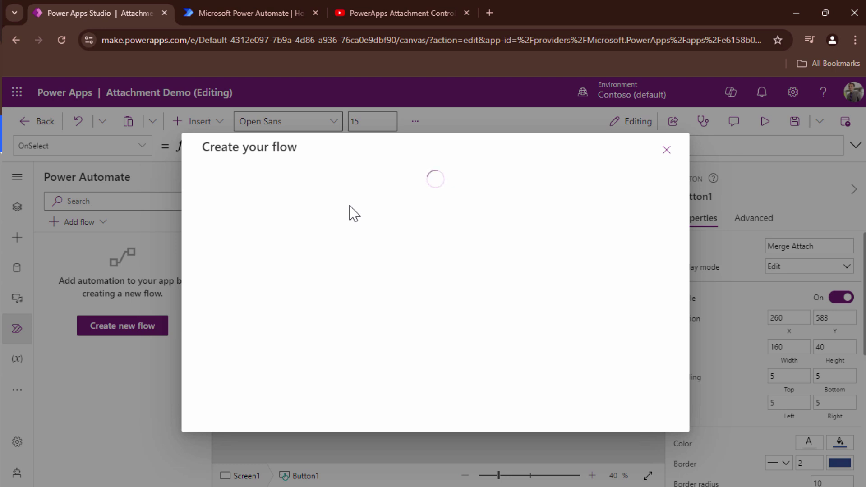
{"action": "left_click", "coordinate": [290, 181]}
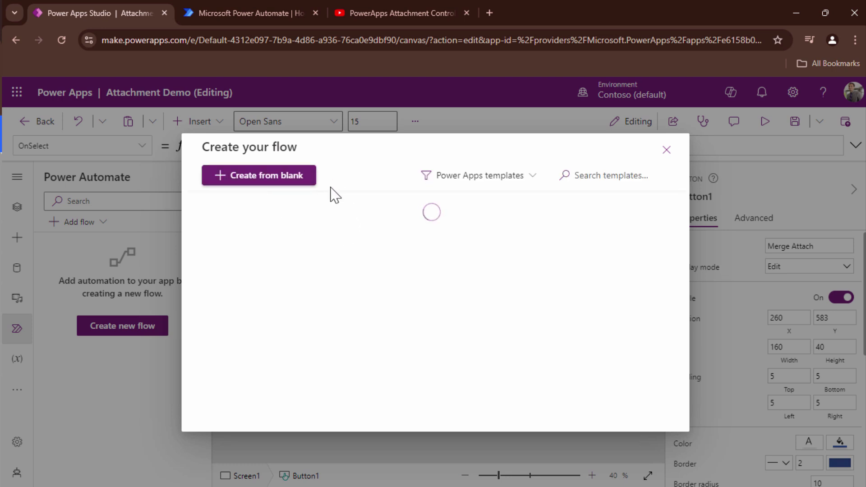
{"action": "left_click", "coordinate": [362, 172]}
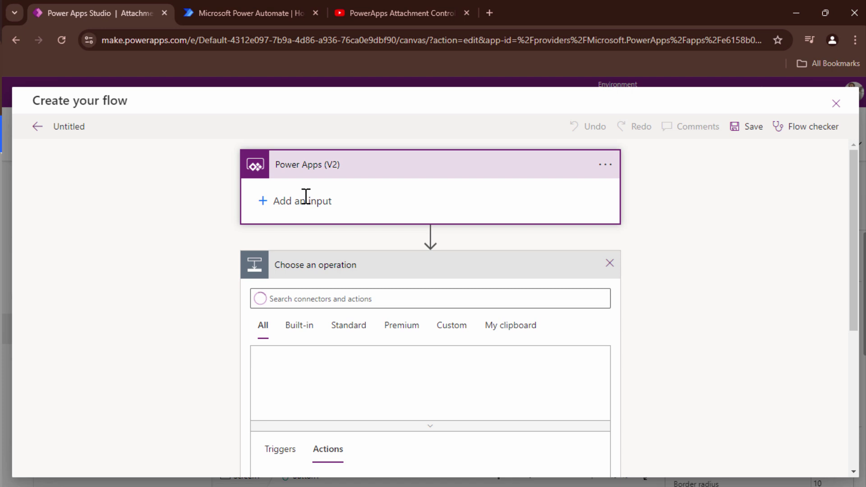
{"action": "left_click", "coordinate": [265, 202]}
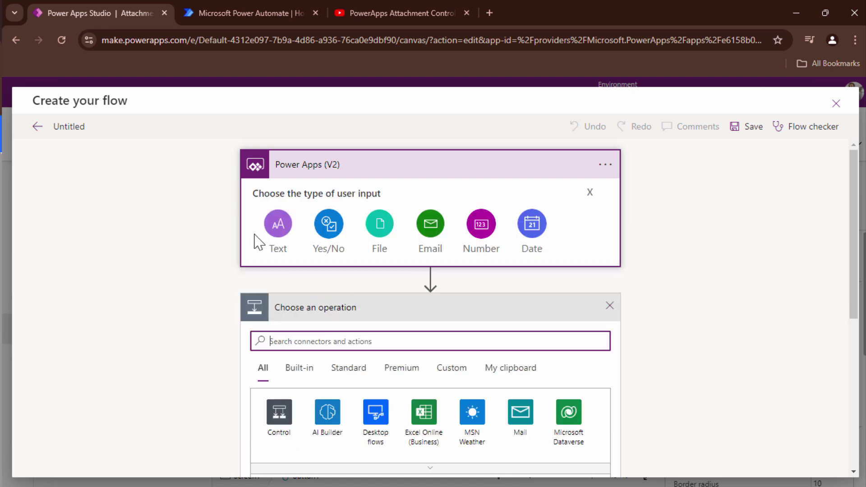
{"action": "left_click", "coordinate": [284, 233]}
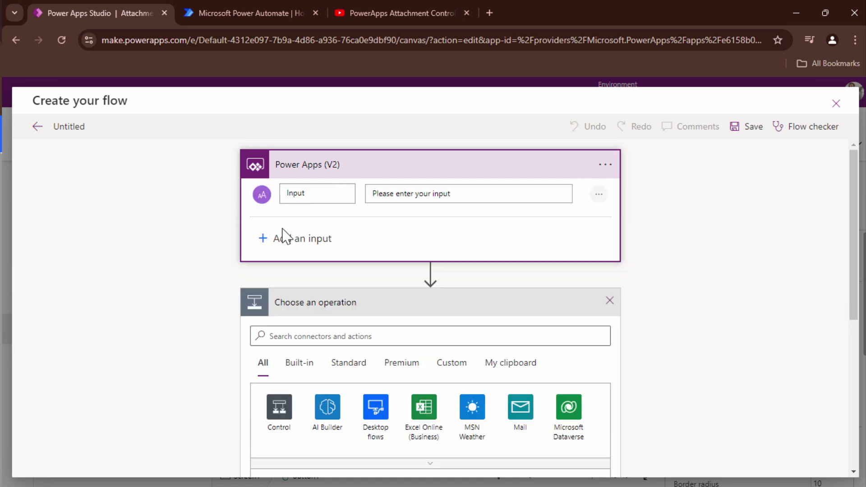
{"action": "double_click", "coordinate": [305, 198]}
{"action": "type", "text": "Attachments"}
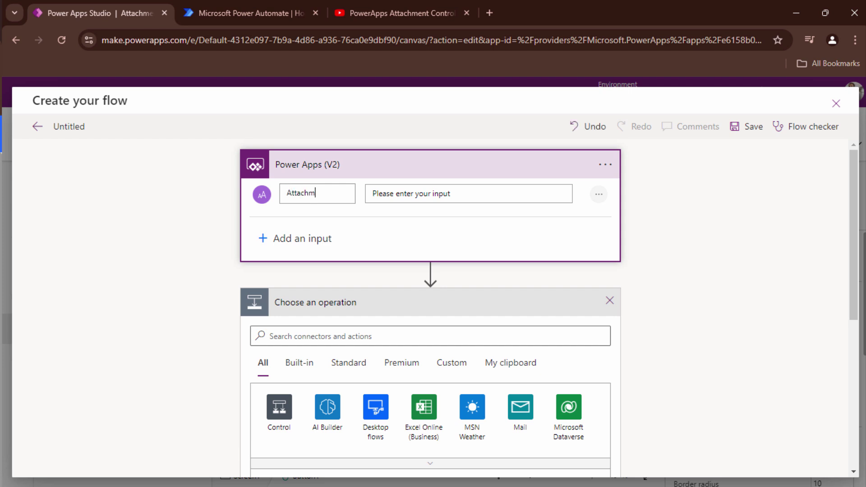
Add a Data Operation Compose action that takes Attachments as its input
{"action": "left_click", "coordinate": [399, 329]}
{"action": "type", "text": "c"}
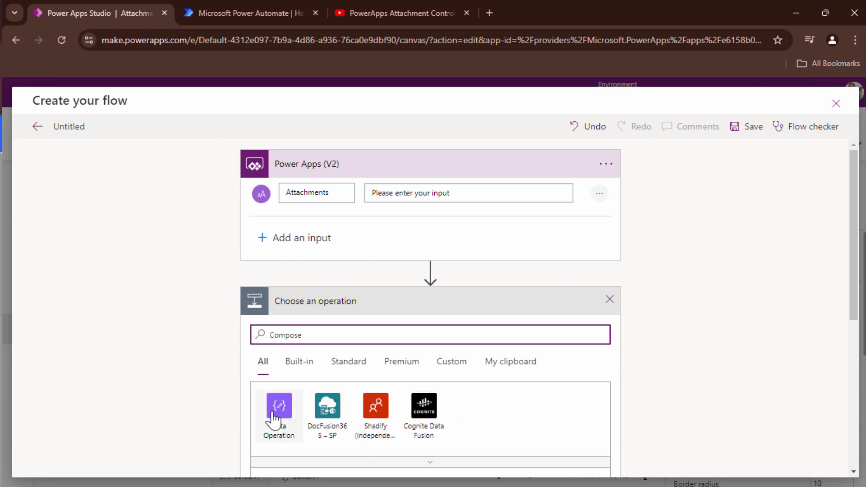
{"action": "left_click", "coordinate": [273, 418]}
{"action": "left_click", "coordinate": [400, 334]}
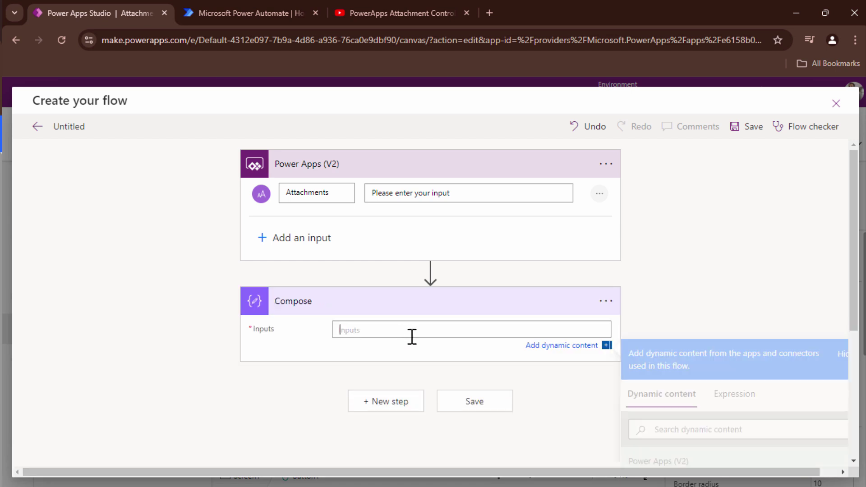
{"action": "scroll", "coordinate": [690, 440], "scroll_direction": "down", "scroll_amount": 2}
{"action": "left_click", "coordinate": [696, 429]}
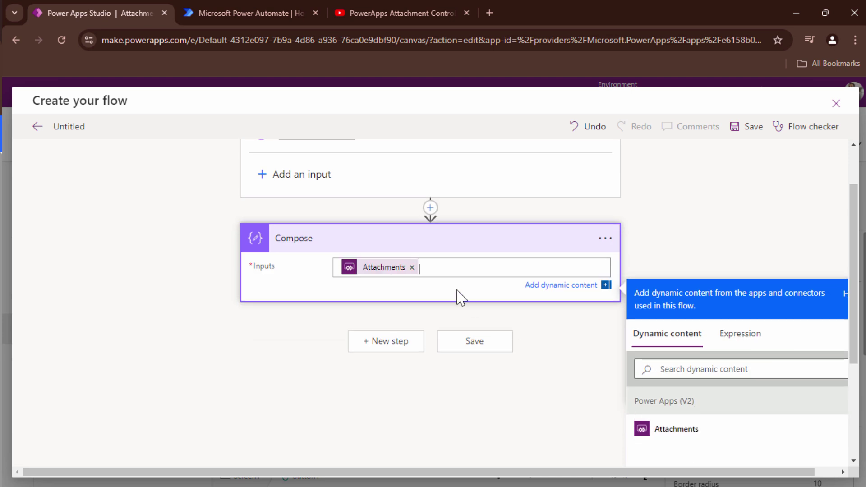
{"action": "scroll", "coordinate": [123, 226], "scroll_direction": "up", "scroll_amount": 2}
Name the flow MergeAttachmentPowerApps and save it
{"action": "left_click", "coordinate": [86, 127]}
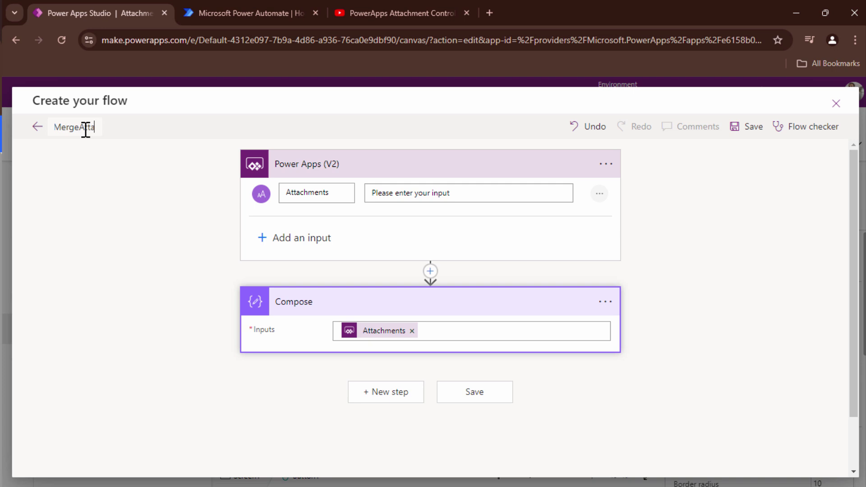
{"action": "type", "text": "MergeAttachmentPowerApps"}
{"action": "left_click", "coordinate": [732, 131]}
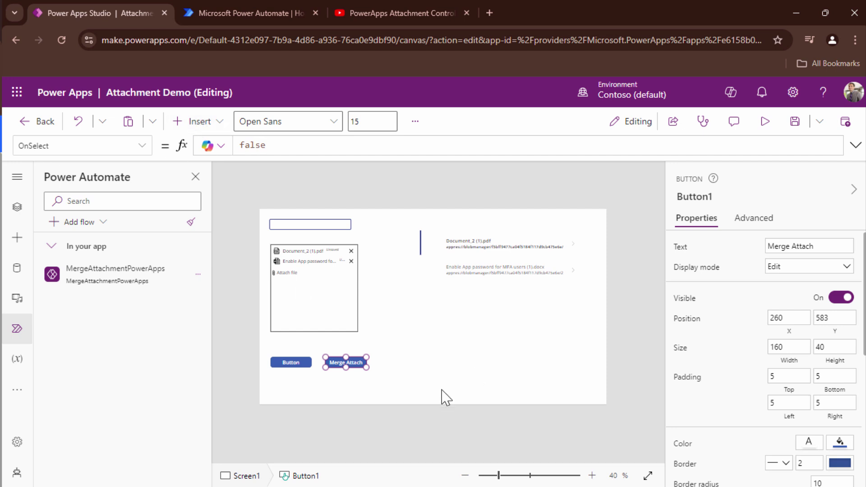
Begin the Merge Attach OnSelect formula as MergeAttachmentPowerApps.Run(
{"action": "double_click", "coordinate": [261, 147]}
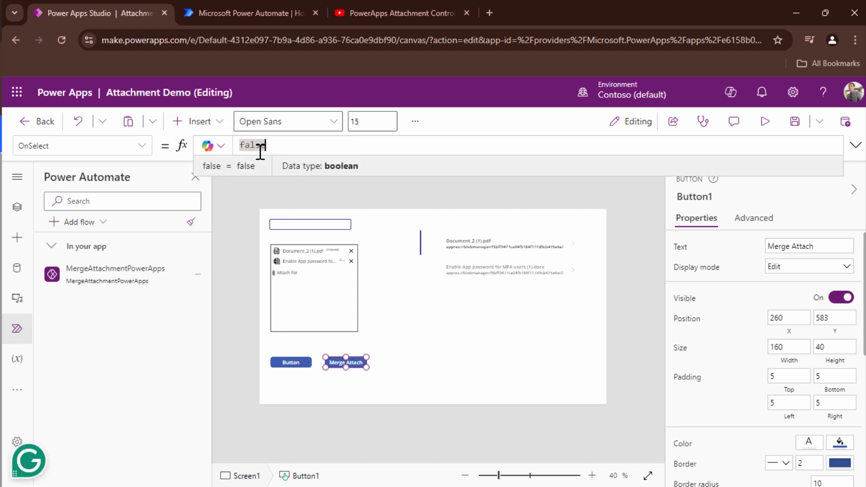
{"action": "left_click", "coordinate": [260, 146]}
{"action": "type", "text": "Fun"}
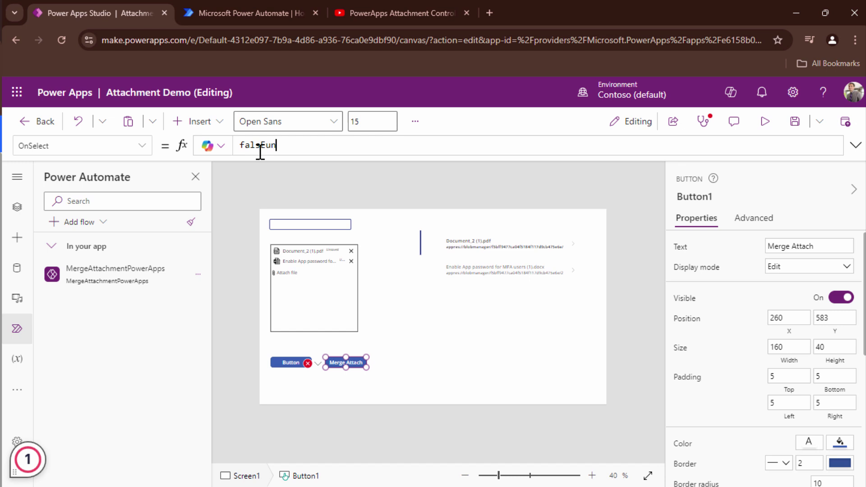
{"action": "double_click", "coordinate": [261, 147]}
{"action": "type", "text": "Run"}
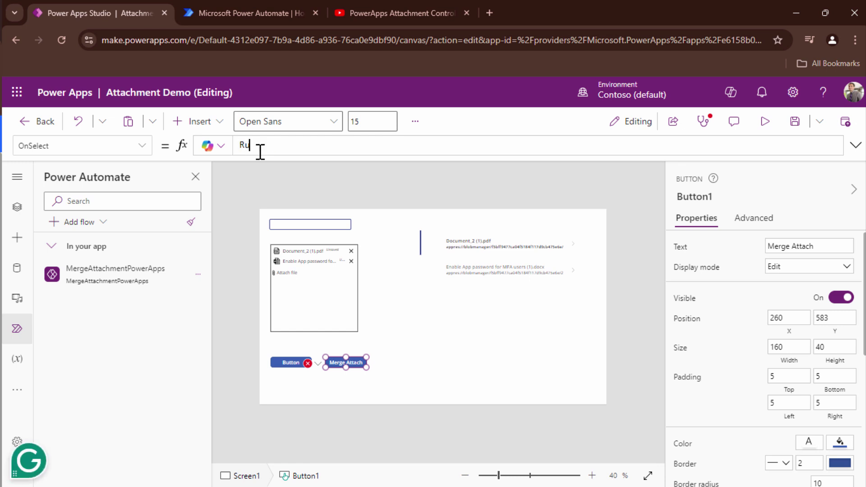
{"action": "key", "text": "BackSpace"}
{"action": "key", "text": "BackSpace"}
{"action": "key", "text": "BackSpace"}
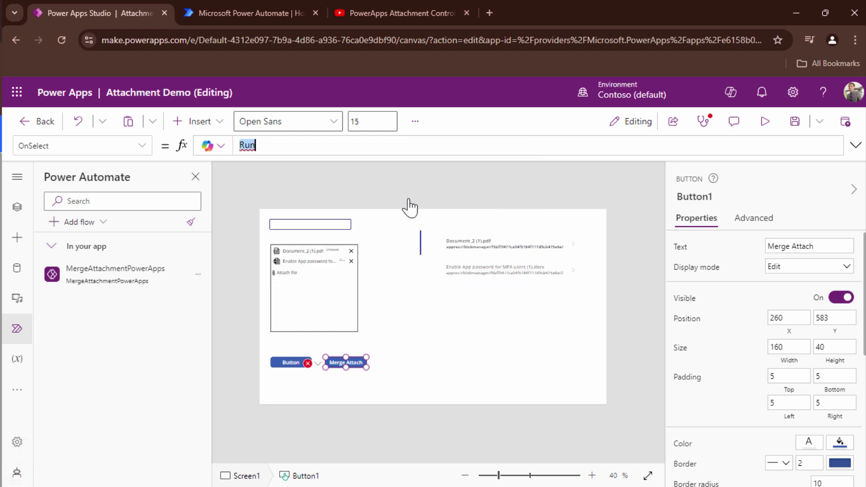
{"action": "type", "text": "Merge"}
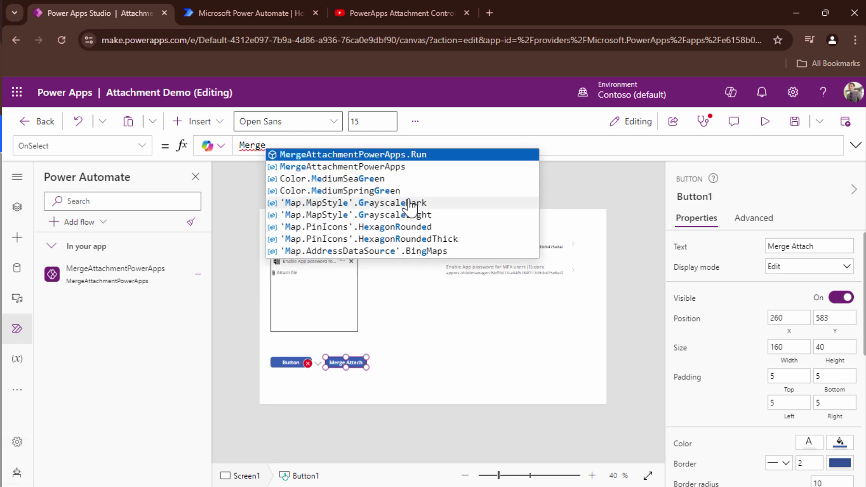
{"action": "left_click", "coordinate": [528, 155]}
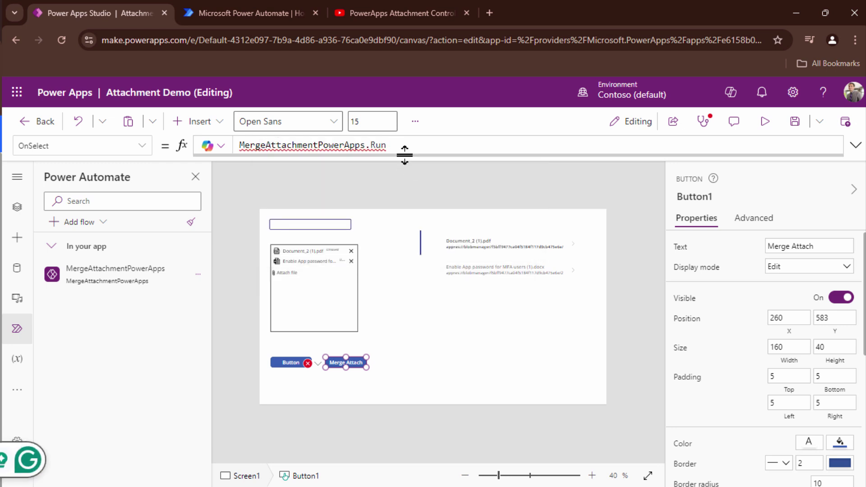
{"action": "type", "text": "("}
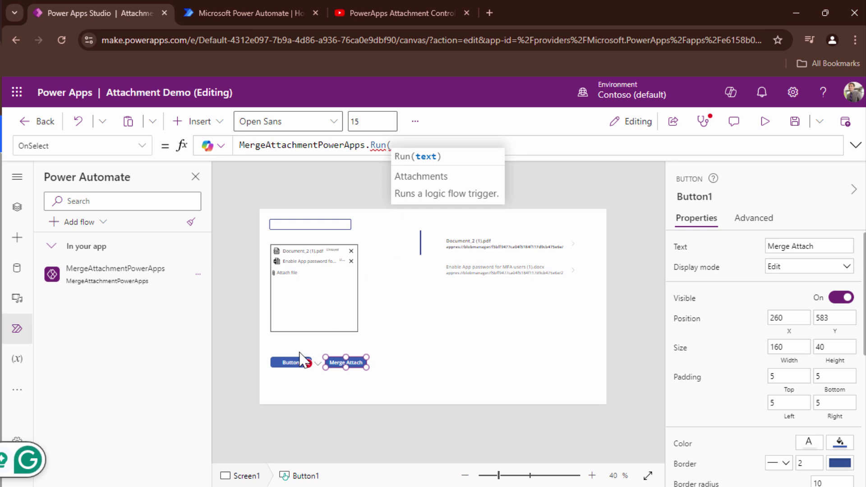
Paste the Clear/Collect/Set attachment-collecting formula into Button's OnSelect and select FileData
{"action": "left_click", "coordinate": [289, 362]}
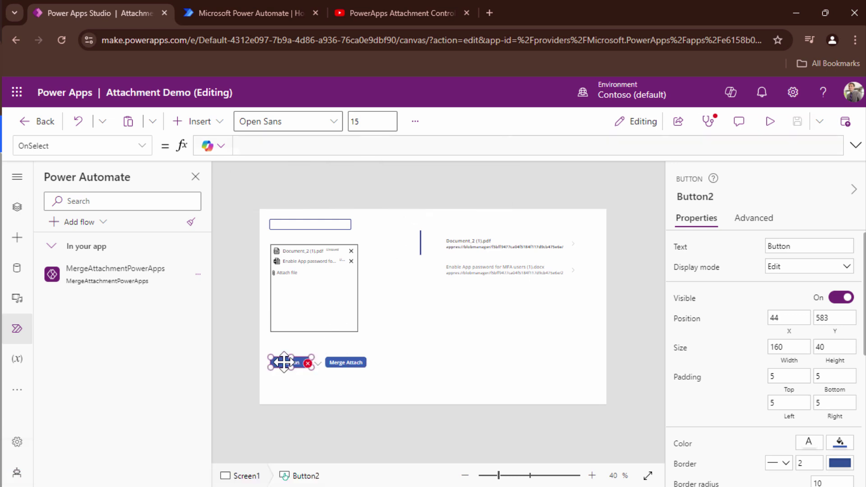
{"action": "type", "text": "Clear(FileCollection);Collect(FileCollection,Gallery2.AllItems);ForAll(FileCollection,Collect(FileContent,{File:JSON(Image3.Image,JSONFormat.IncludeBinaryData),FileName:lbl_attachmentName.Text}));Set(FileData,JSON(FileContent))"}
{"action": "left_click", "coordinate": [855, 145]}
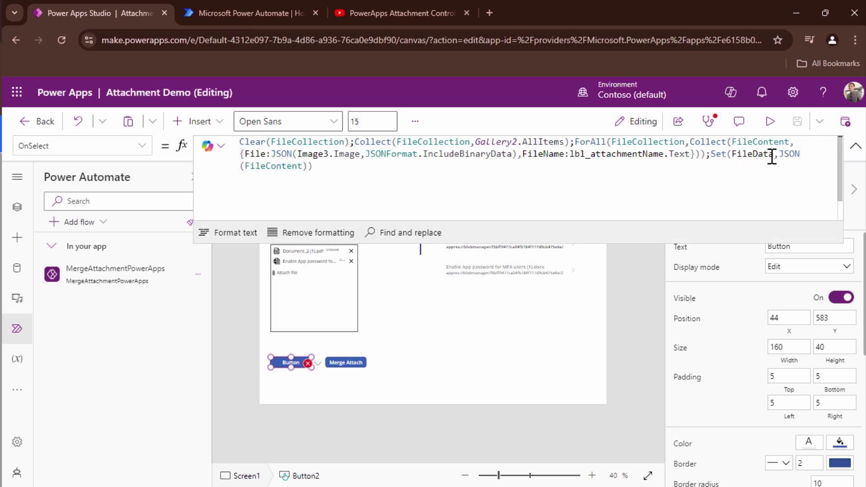
{"action": "double_click", "coordinate": [758, 156]}
{"action": "key", "text": "ctrl+c"}
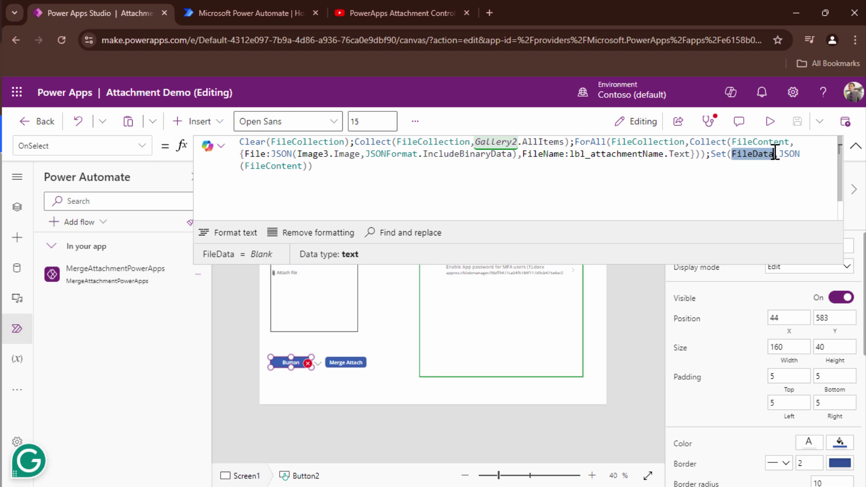
Complete Merge Attach's OnSelect as MergeAttachmentPowerApps.Run(FileData)
{"action": "left_click", "coordinate": [346, 363]}
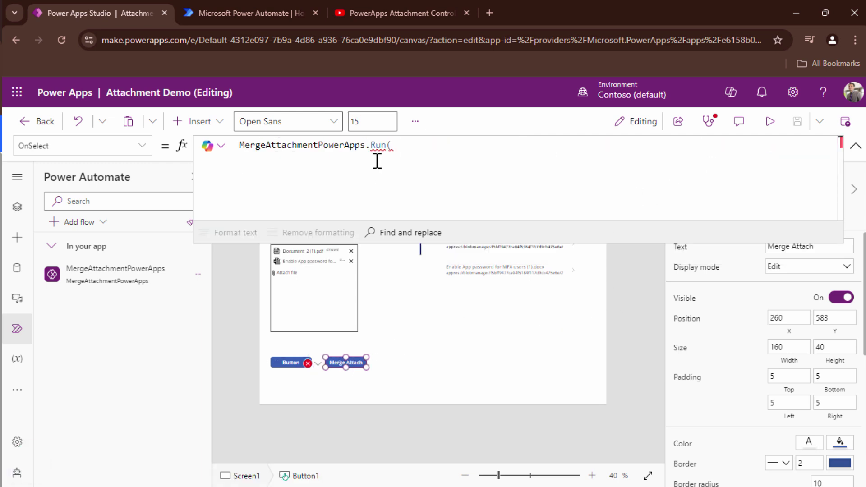
{"action": "key", "text": "ctrl+v"}
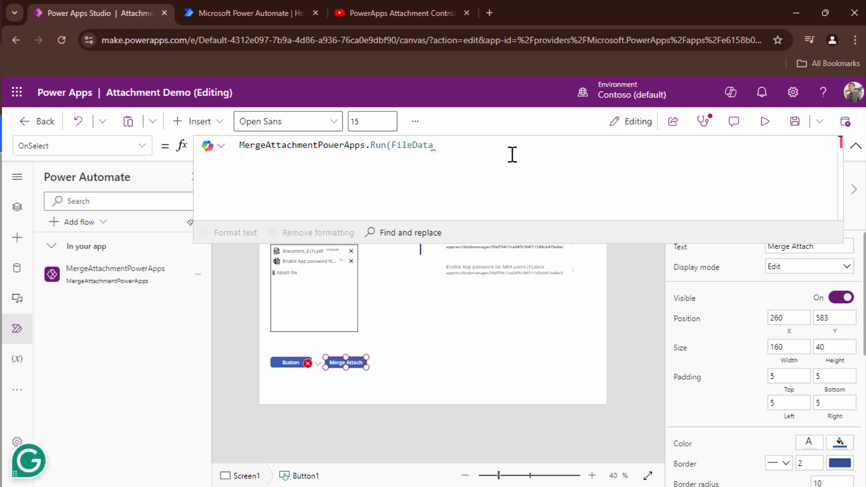
{"action": "type", "text": ")"}
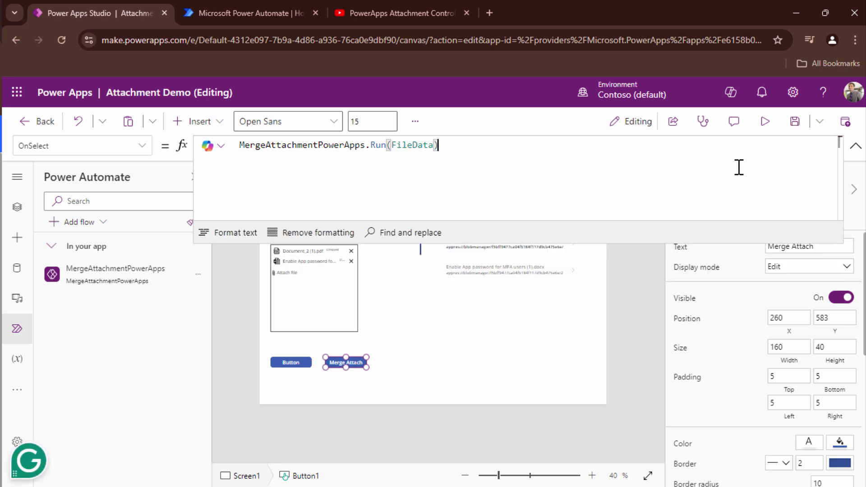
In preview, click Button then Merge Attach, then view My flows in Power Automate
{"action": "left_click", "coordinate": [765, 122]}
{"action": "left_click", "coordinate": [294, 384]}
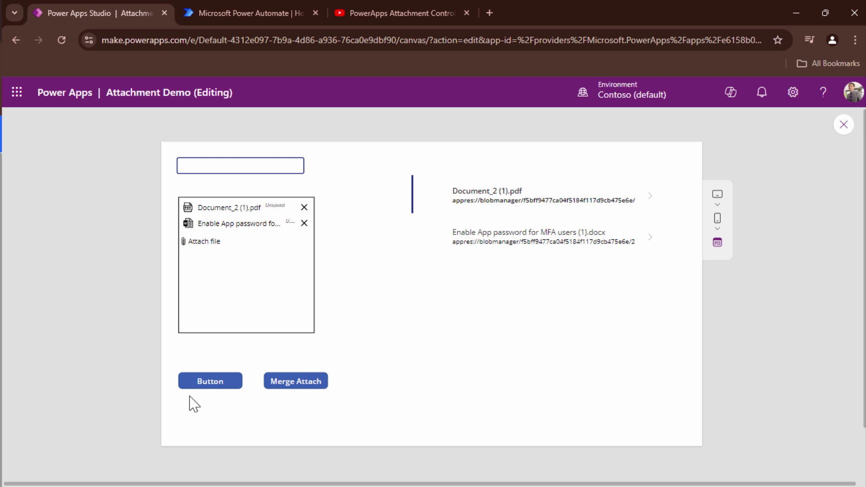
{"action": "left_click", "coordinate": [210, 383]}
{"action": "left_click", "coordinate": [313, 386]}
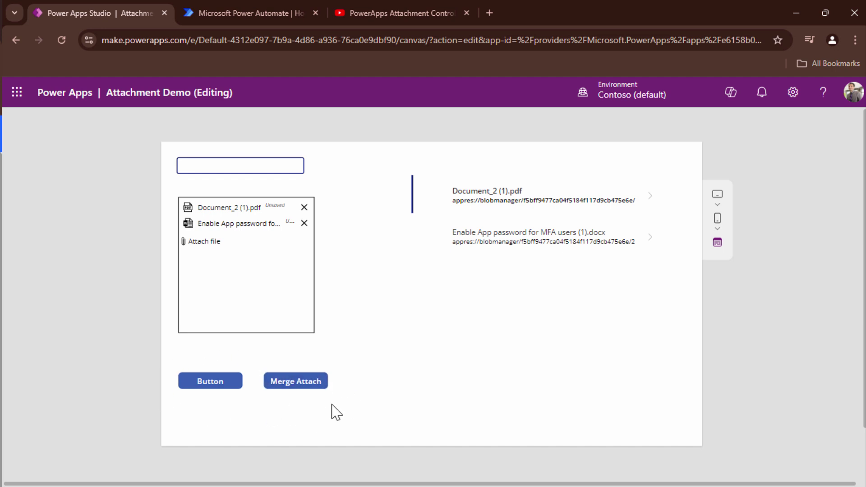
{"action": "left_click", "coordinate": [244, 11]}
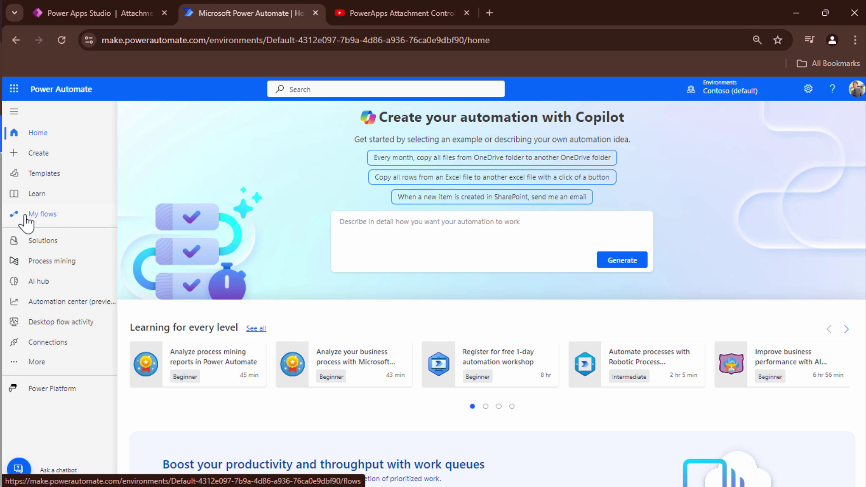
{"action": "left_click", "coordinate": [59, 216]}
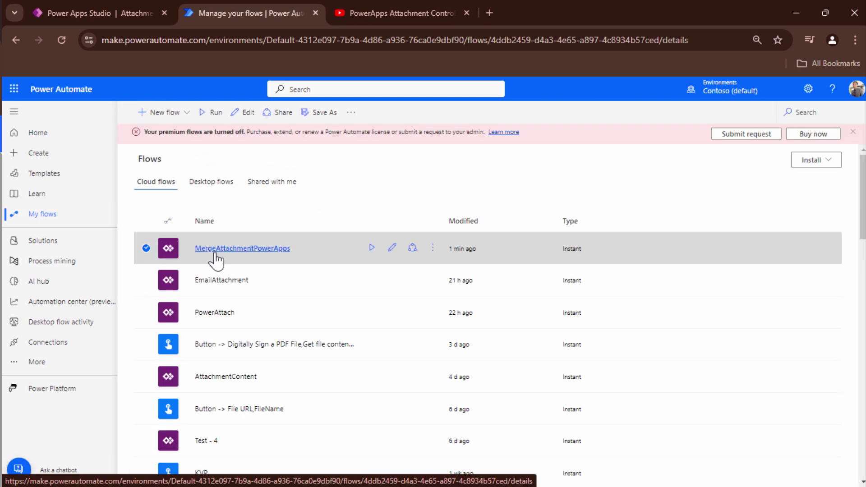
Open MergeAttachmentPowerApps' latest run and inspect Compose's output and the trigger's text schema
{"action": "left_click", "coordinate": [251, 256]}
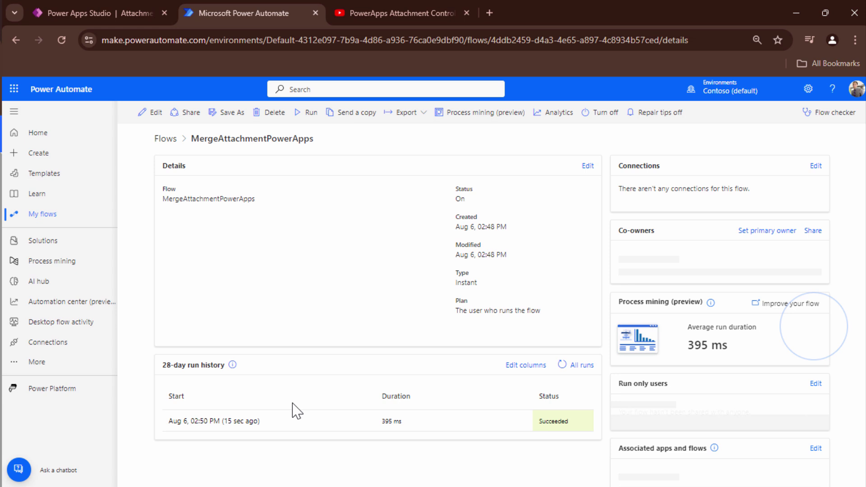
{"action": "left_click", "coordinate": [226, 427]}
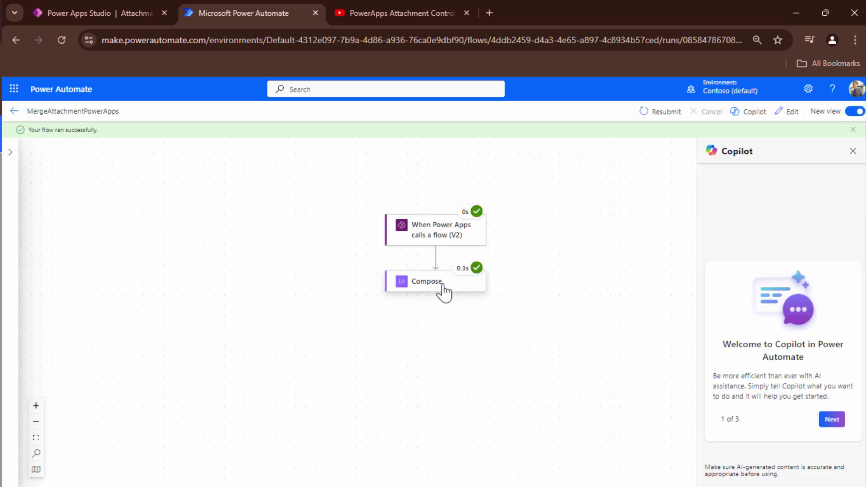
{"action": "left_click", "coordinate": [442, 291]}
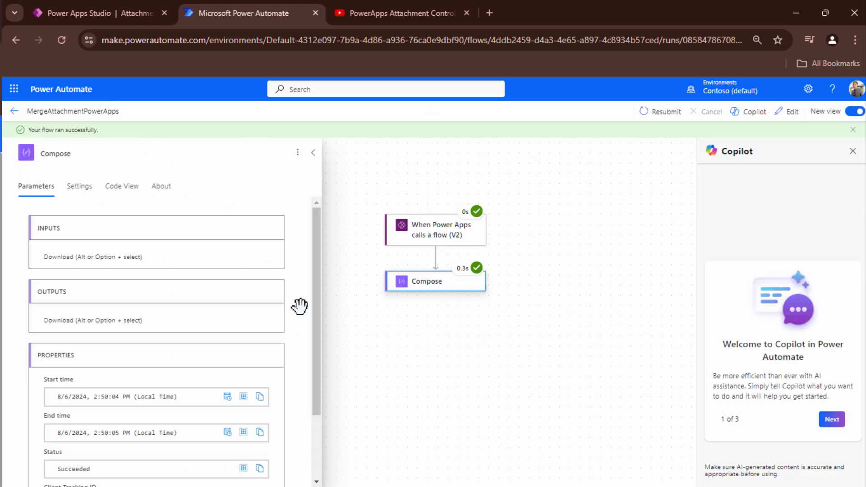
{"action": "left_click", "coordinate": [413, 240]}
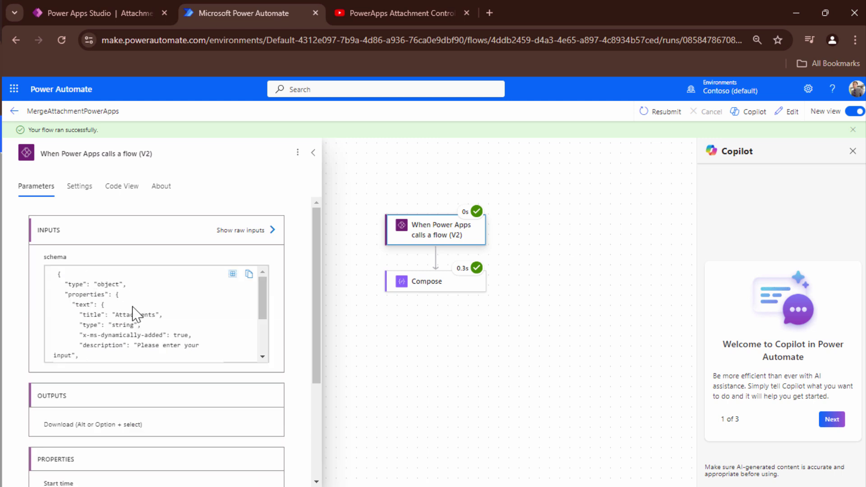
{"action": "left_click_drag", "start_coordinate": [91, 303], "coordinate": [95, 303]}
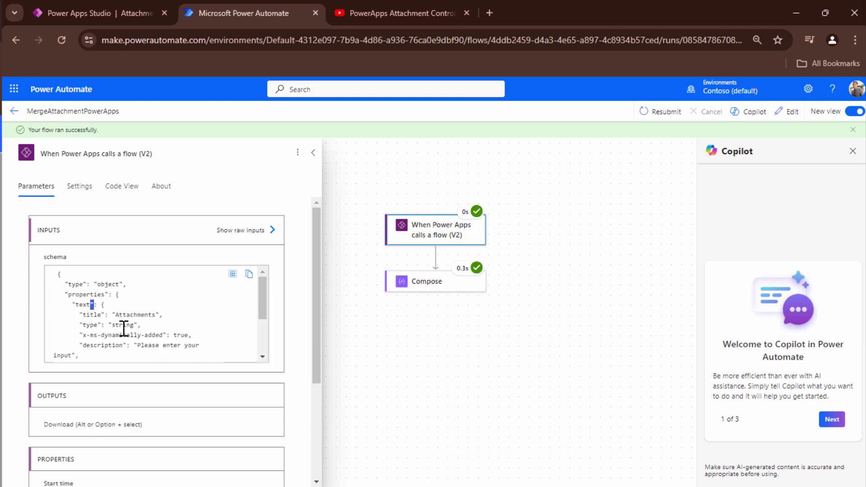
{"action": "left_click", "coordinate": [433, 284]}
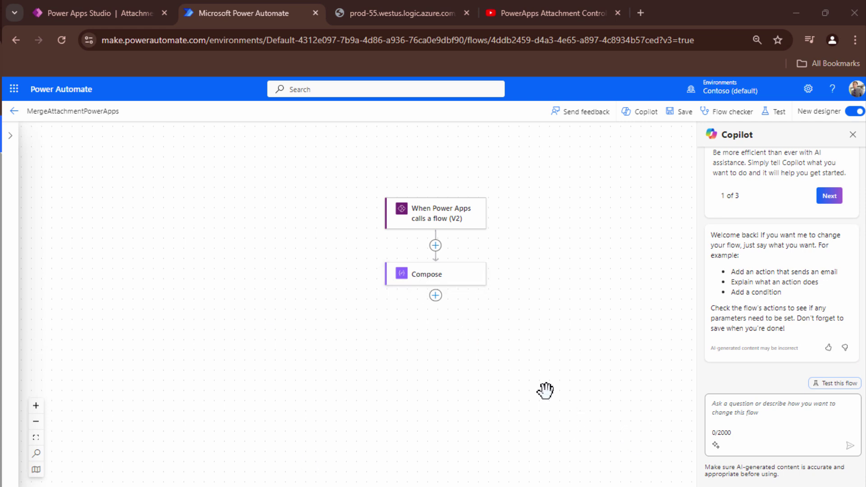
Set the Compose inputs to the expression json(Attachments)
{"action": "left_click", "coordinate": [412, 282]}
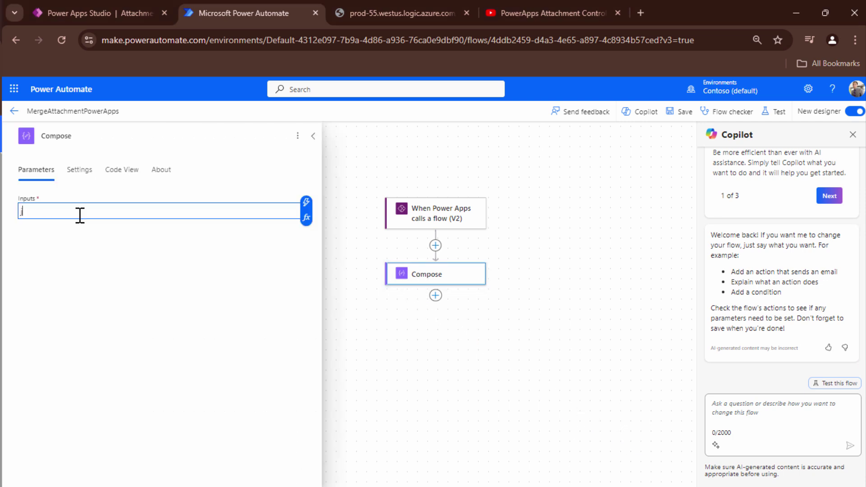
{"action": "left_click", "coordinate": [306, 203]}
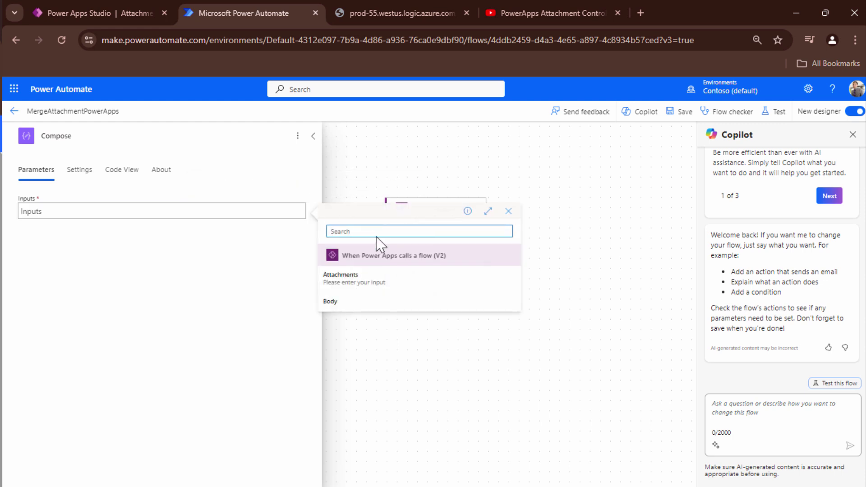
{"action": "left_click", "coordinate": [303, 219]}
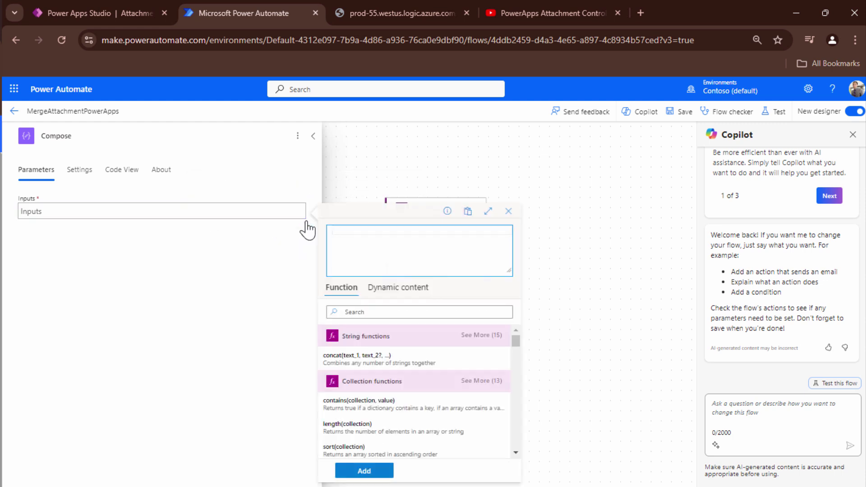
{"action": "type", "text": "json"}
{"action": "key", "text": "Tab"}
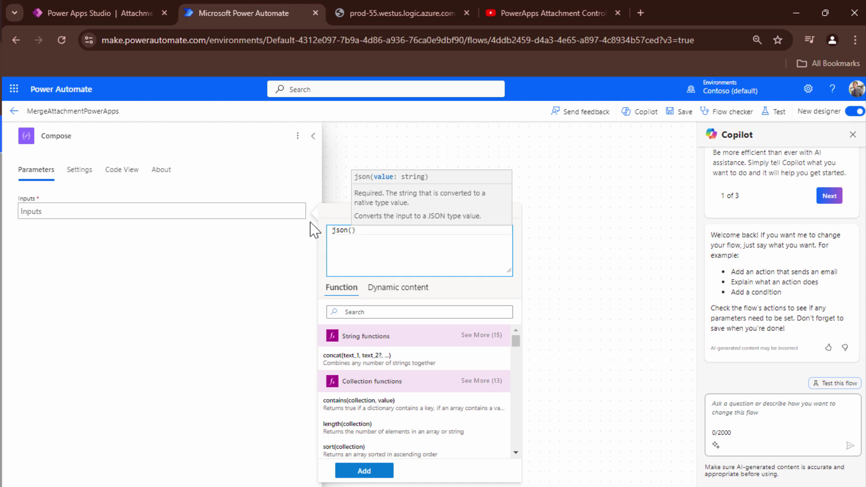
{"action": "left_click", "coordinate": [388, 289]}
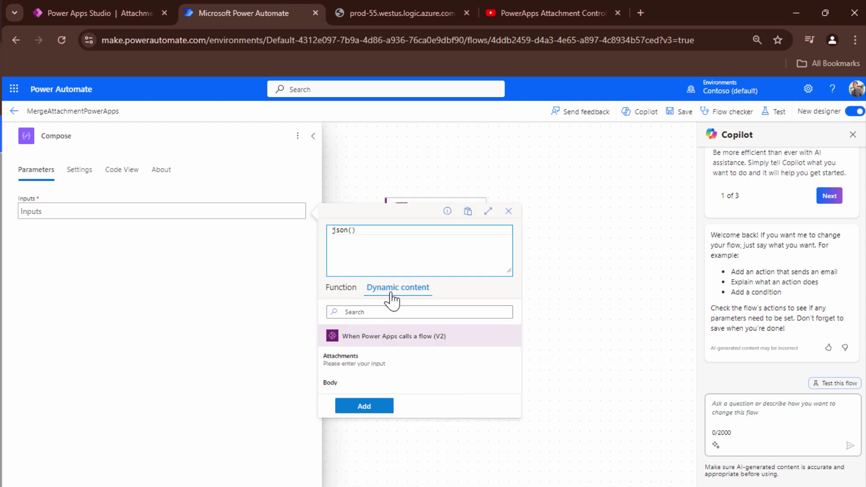
{"action": "left_click", "coordinate": [376, 360]}
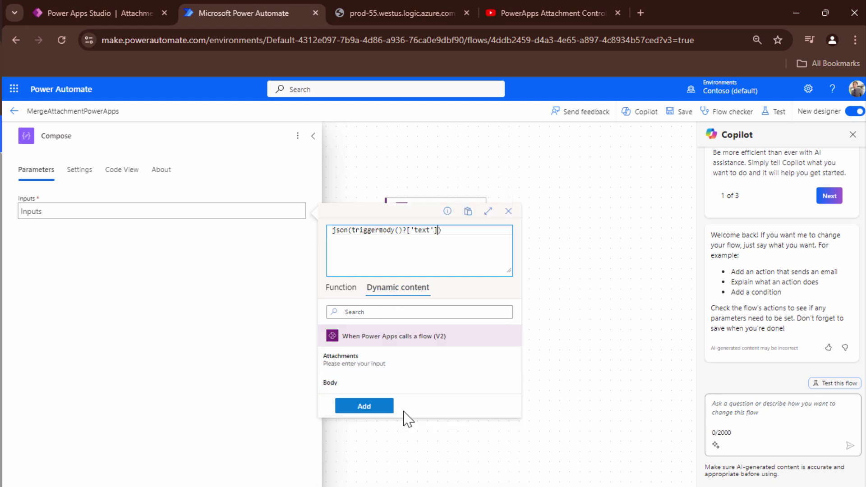
{"action": "left_click", "coordinate": [364, 405]}
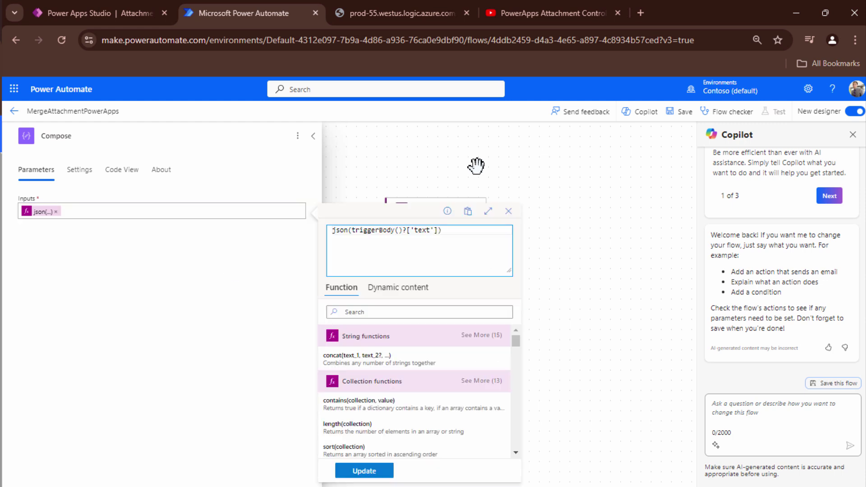
Rename the Compose step to Compose JSON
{"action": "left_click", "coordinate": [475, 166]}
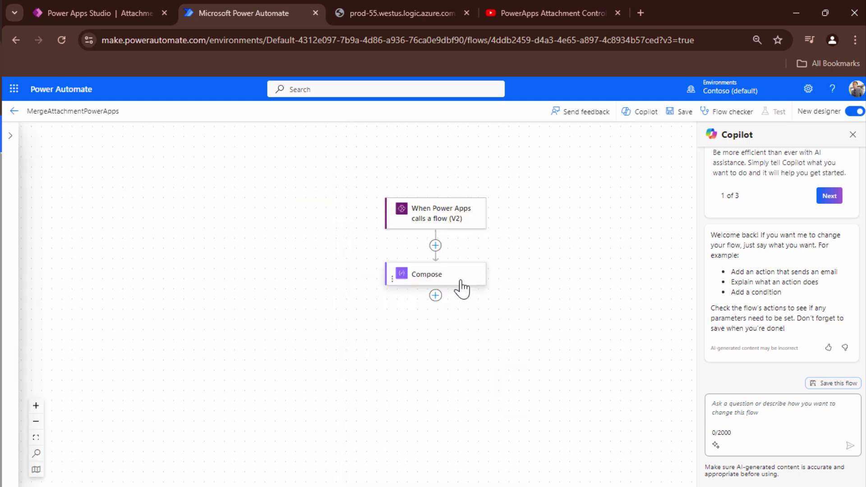
{"action": "left_click", "coordinate": [135, 140]}
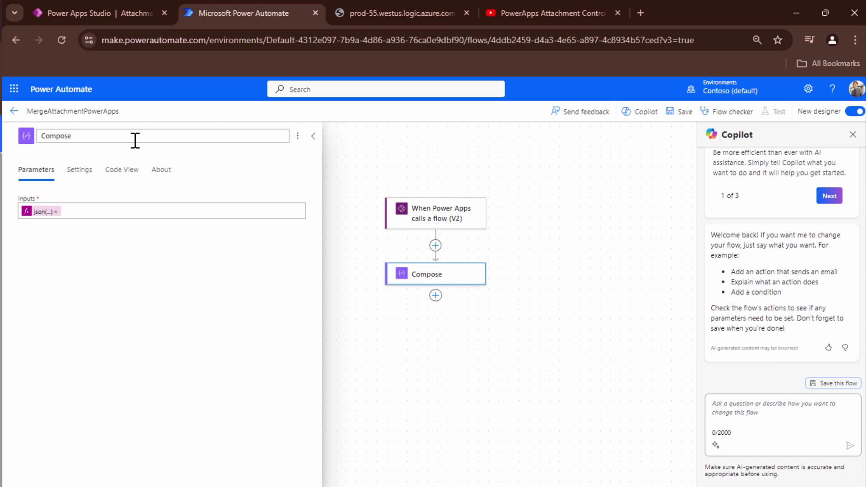
{"action": "type", "text": "JSON"}
{"action": "left_click", "coordinate": [620, 242]}
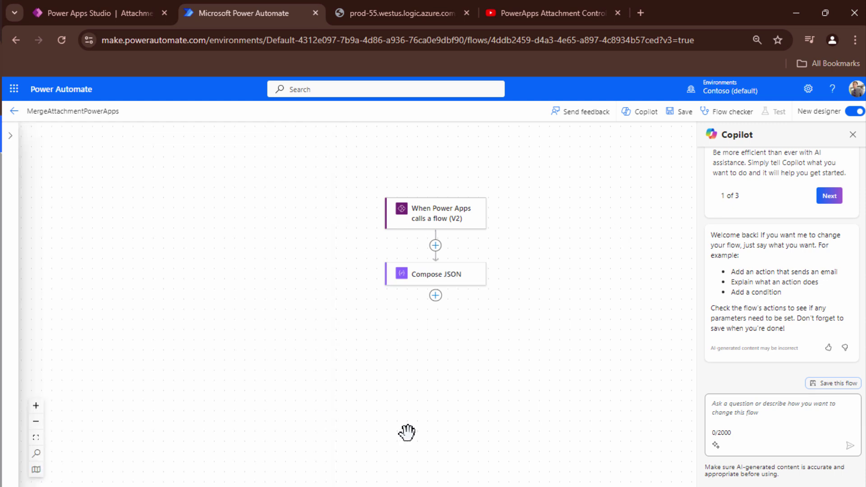
Add an Initialize variable step declaring MergeArr as Array, titled 'Initialize variable Array'
{"action": "left_click", "coordinate": [435, 296]}
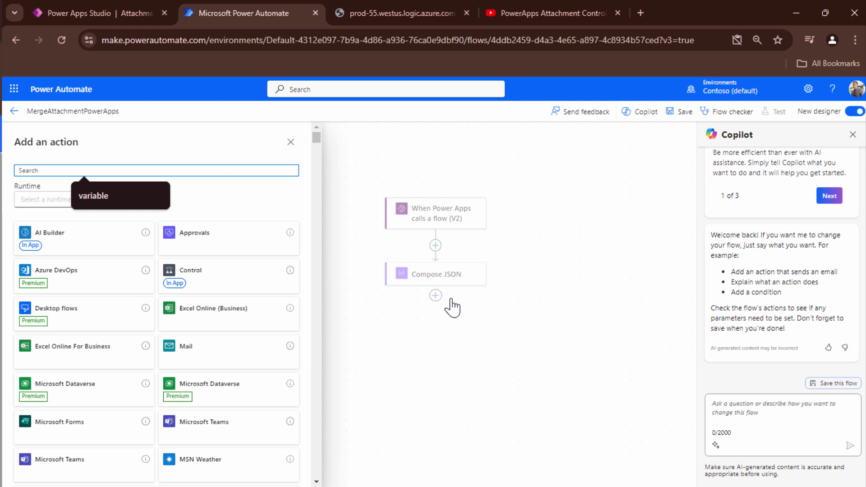
{"action": "type", "text": "Variab"}
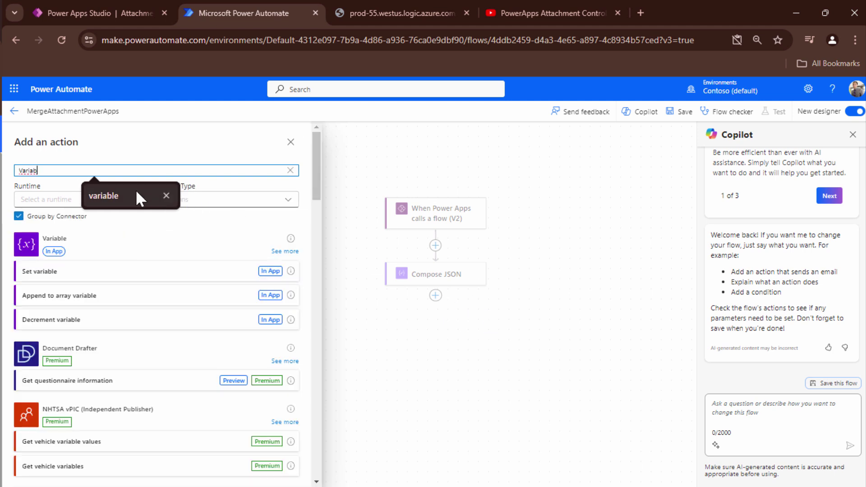
{"action": "left_click", "coordinate": [136, 196]}
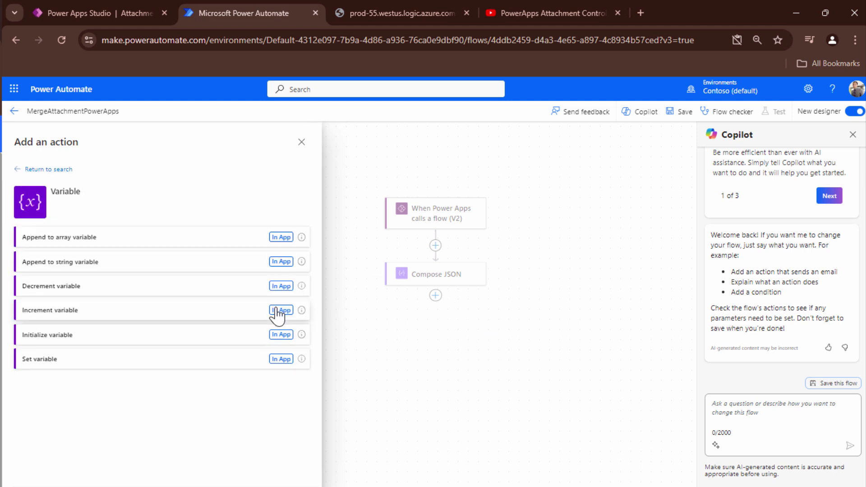
{"action": "left_click", "coordinate": [63, 334]}
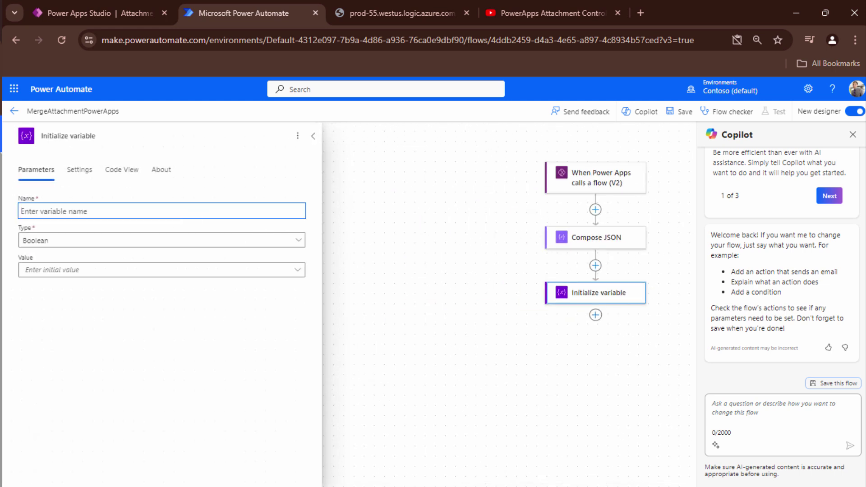
{"action": "type", "text": "MergeArr"}
{"action": "left_click", "coordinate": [120, 240]}
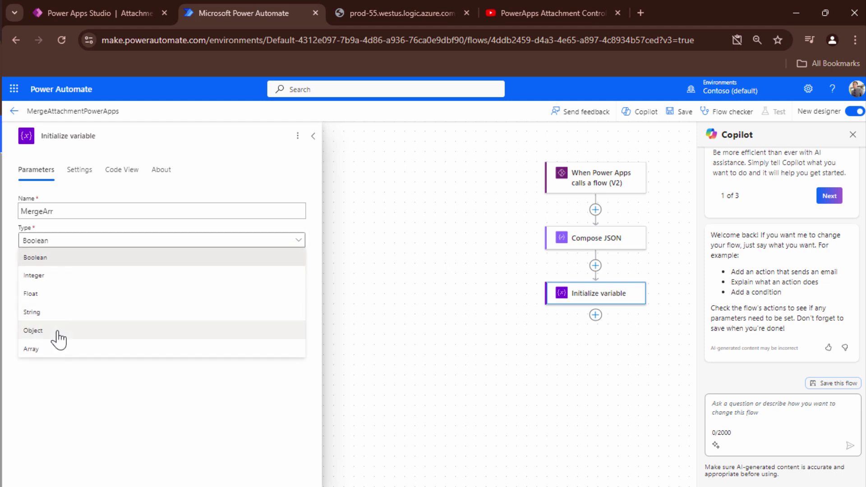
{"action": "left_click", "coordinate": [101, 354]}
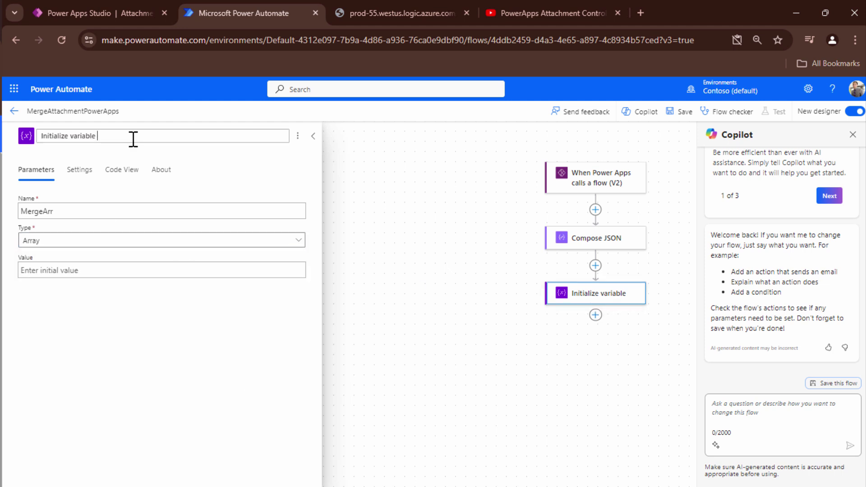
{"action": "type", "text": "ay"}
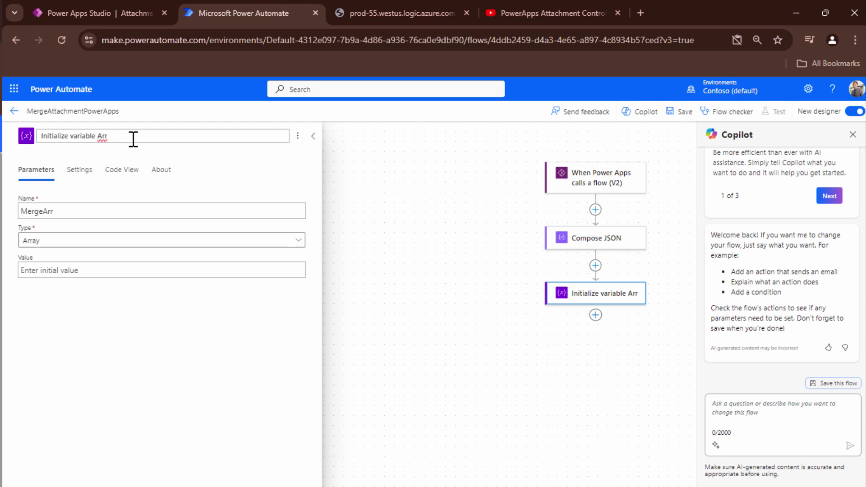
{"action": "key", "text": "Return"}
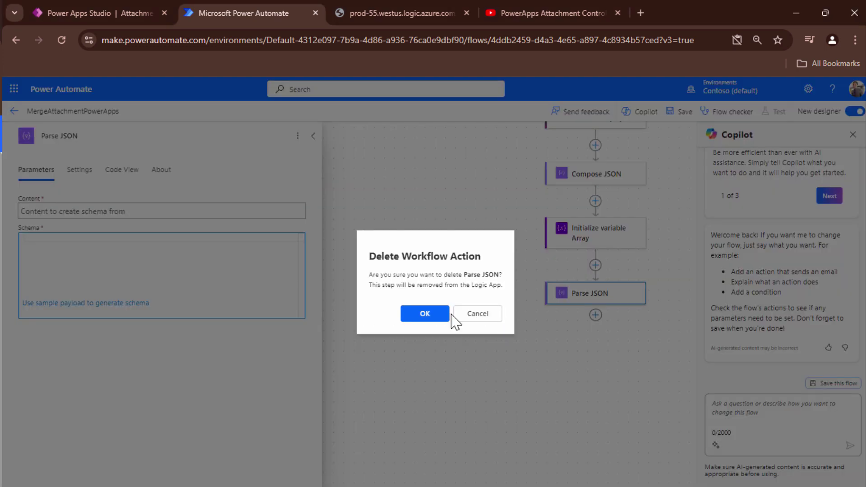
Delete the Parse JSON step, save, and test-run the flow with the recent trigger
{"action": "left_click", "coordinate": [426, 314]}
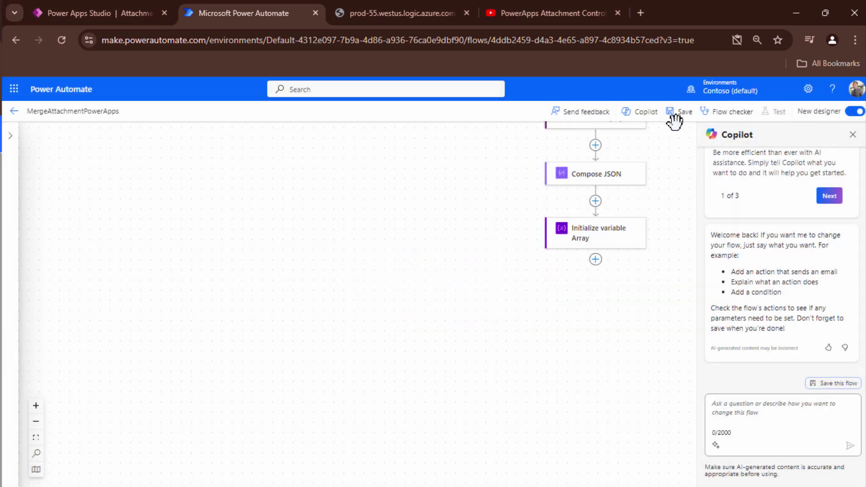
{"action": "left_click", "coordinate": [673, 116]}
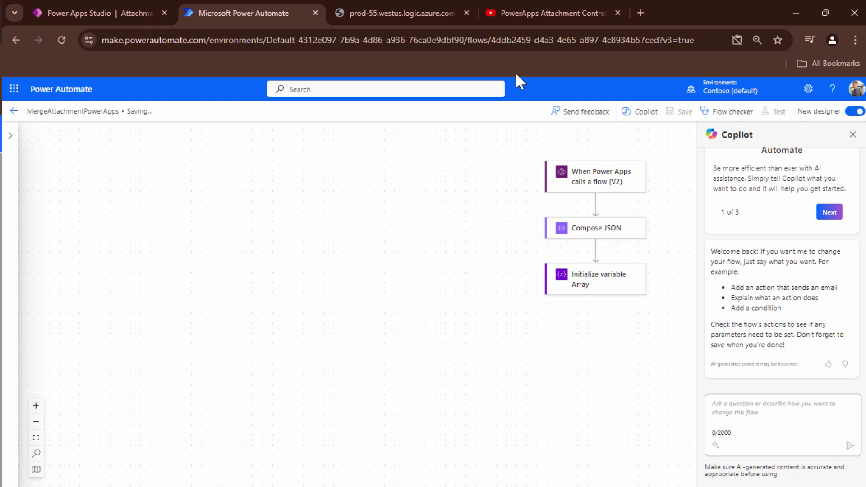
{"action": "left_click", "coordinate": [774, 112]}
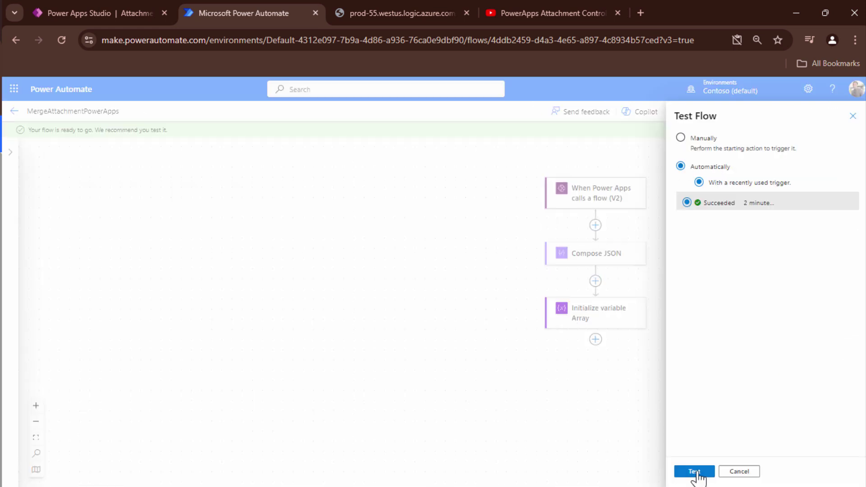
{"action": "left_click", "coordinate": [694, 472]}
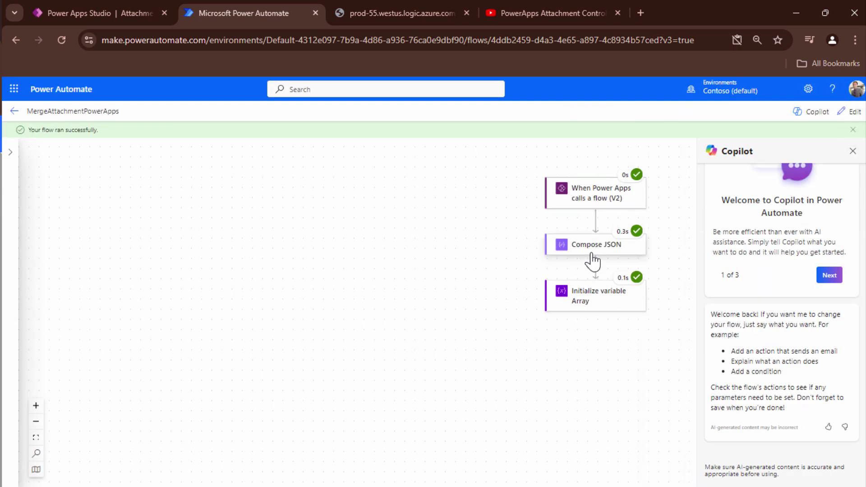
Open Compose JSON's run output in a new tab and select all its raw JSON
{"action": "left_click", "coordinate": [590, 250]}
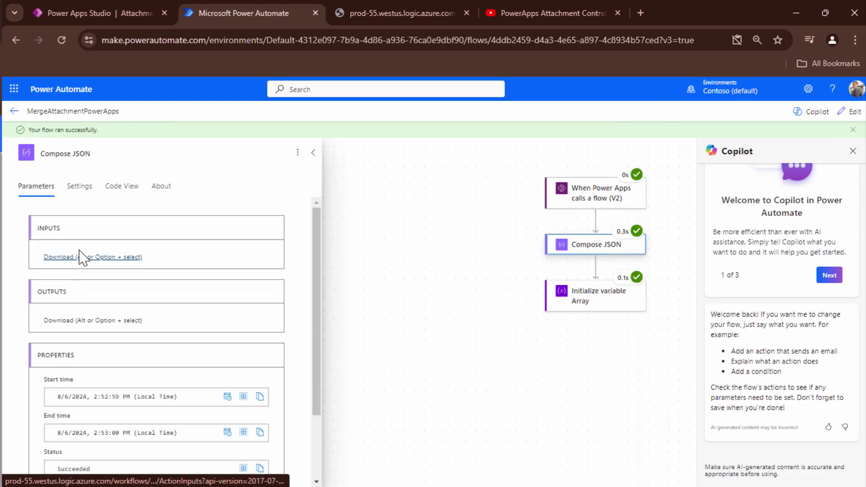
{"action": "left_click", "coordinate": [82, 321]}
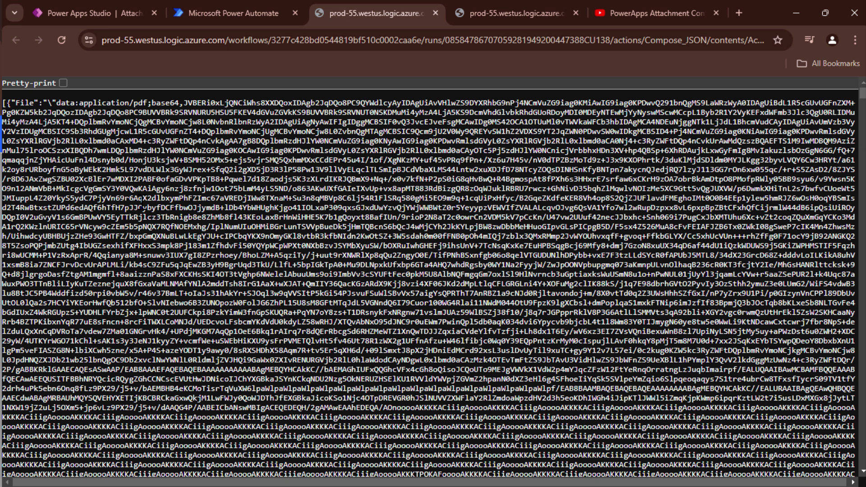
{"action": "left_click", "coordinate": [471, 15]}
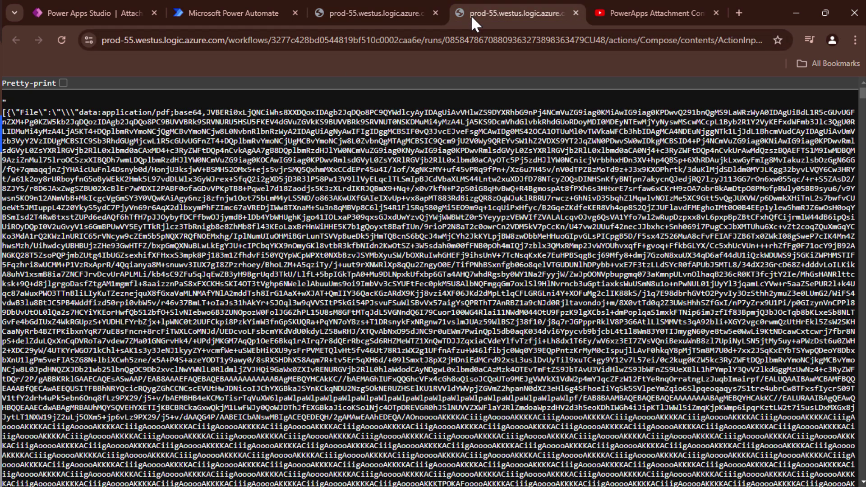
{"action": "left_click_drag", "start_coordinate": [9, 107], "coordinate": [2, 100]}
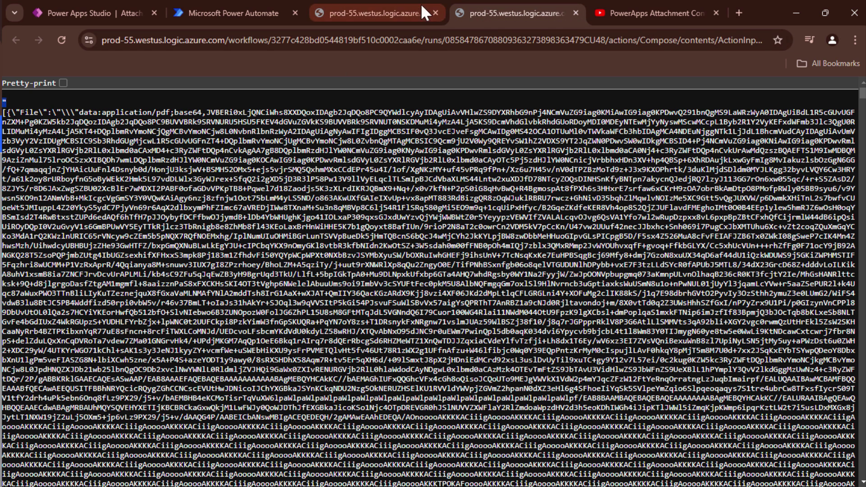
{"action": "left_click", "coordinate": [375, 7]}
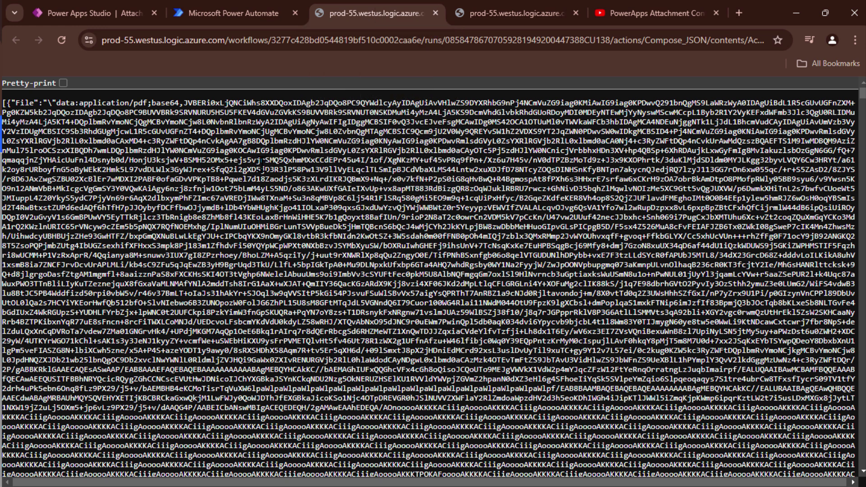
{"action": "key", "text": "ctrl+a"}
{"action": "left_click", "coordinate": [251, 17]}
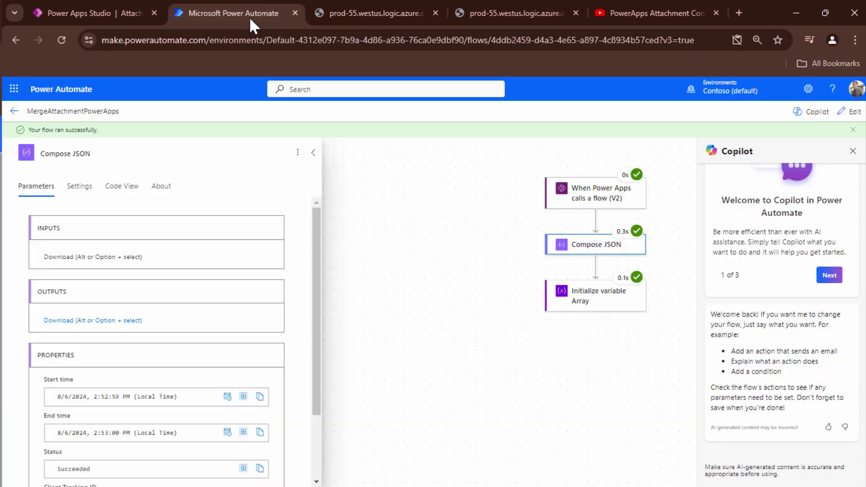
Add a Parse JSON step after the array variable, generating its schema from a sample payload
{"action": "left_click", "coordinate": [846, 111]}
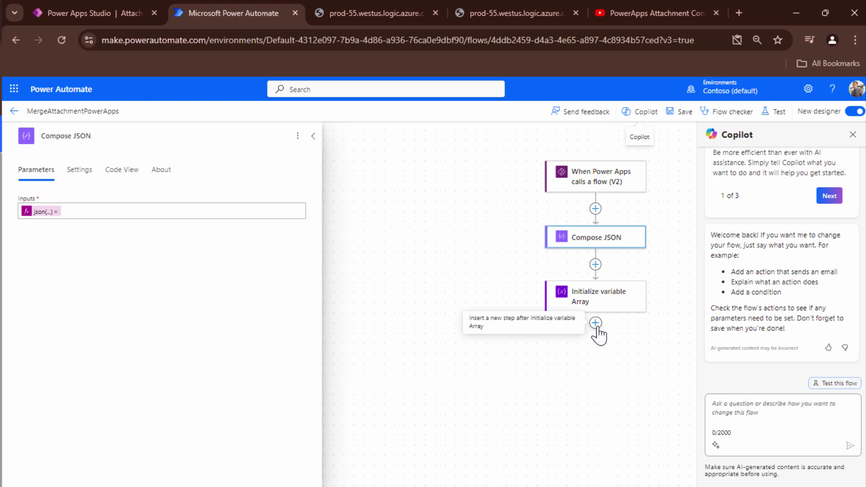
{"action": "left_click", "coordinate": [596, 323]}
{"action": "left_click", "coordinate": [622, 325]}
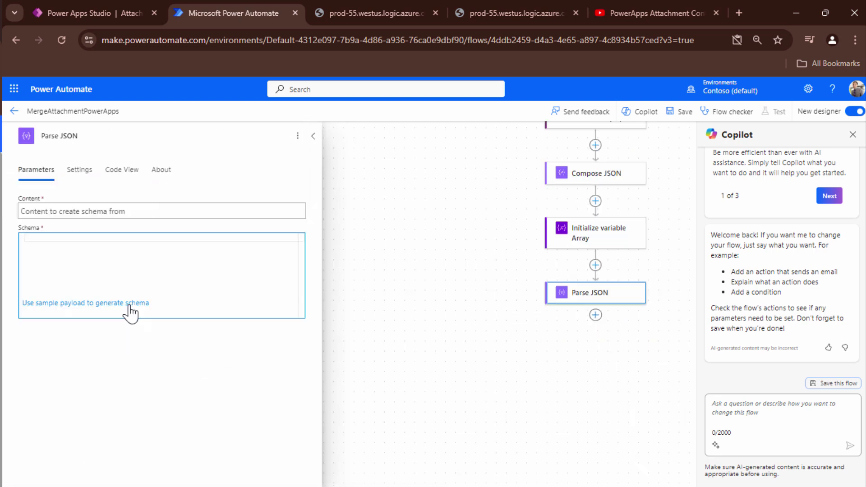
{"action": "left_click", "coordinate": [129, 305]}
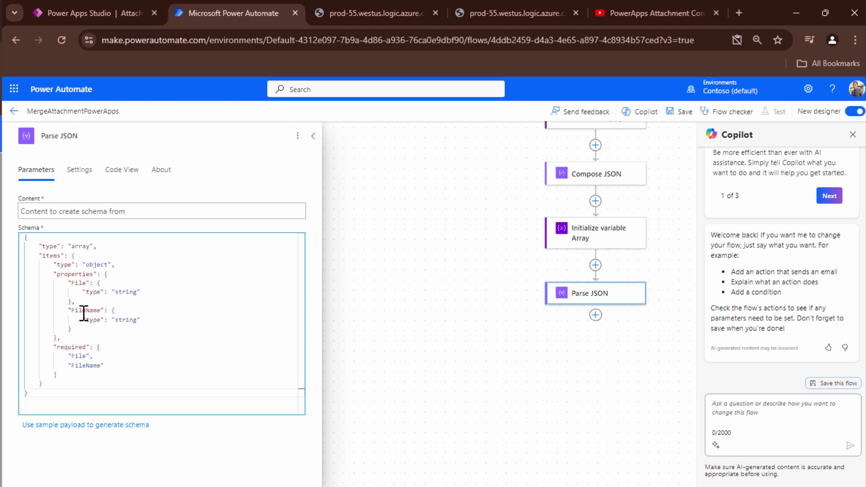
Set the Parse JSON Content to Compose JSON's Outputs
{"action": "left_click", "coordinate": [81, 217]}
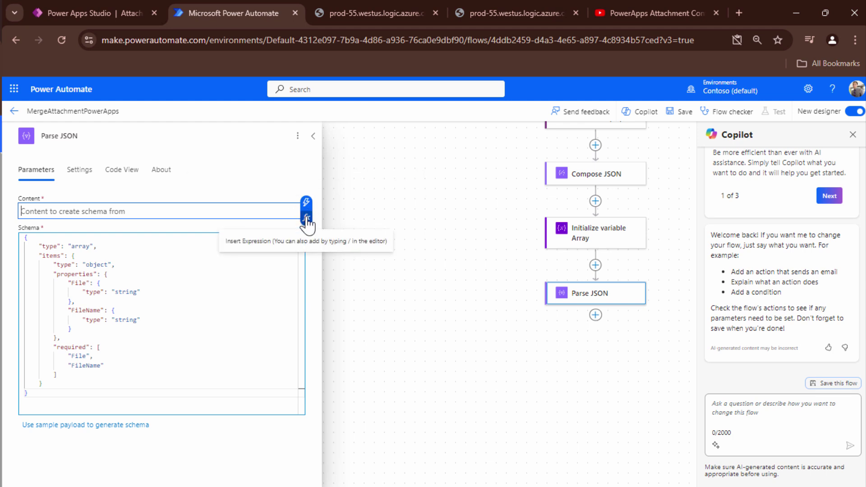
{"action": "left_click", "coordinate": [306, 202]}
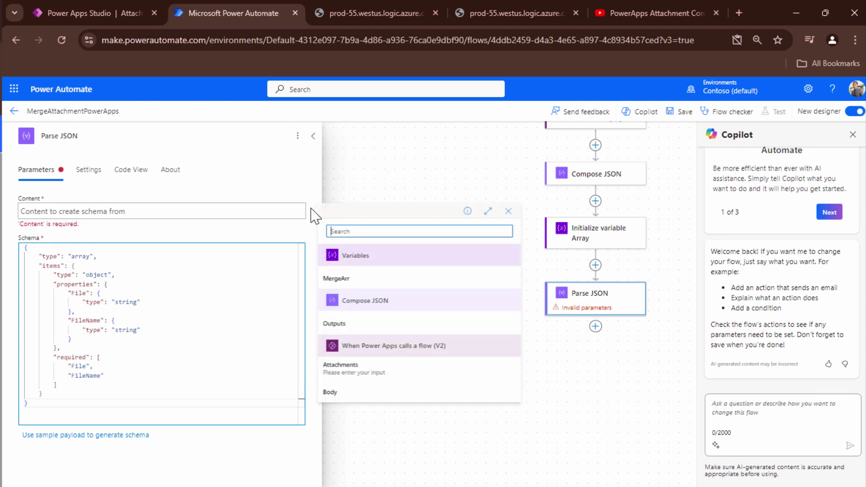
{"action": "left_click", "coordinate": [334, 323]}
{"action": "left_click", "coordinate": [572, 341]}
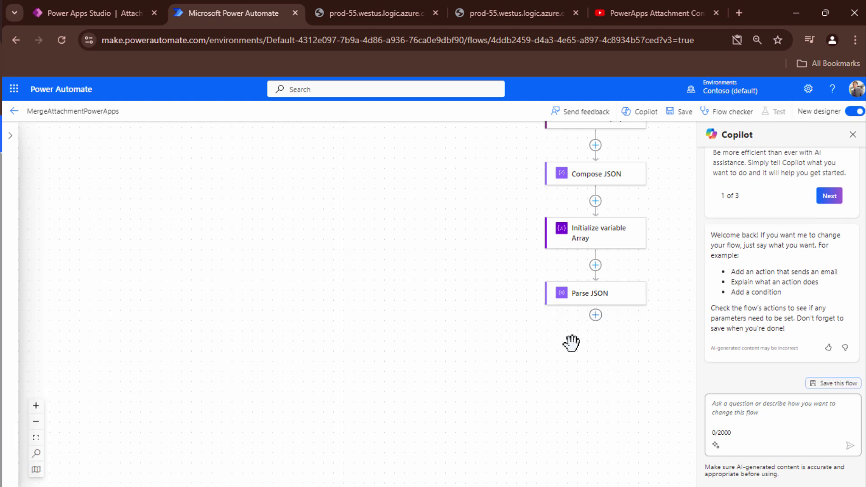
Highlight the 'data:application/pdf;base64,' prefix of a File value in the raw Compose_JSON output
{"action": "left_click", "coordinate": [596, 318]}
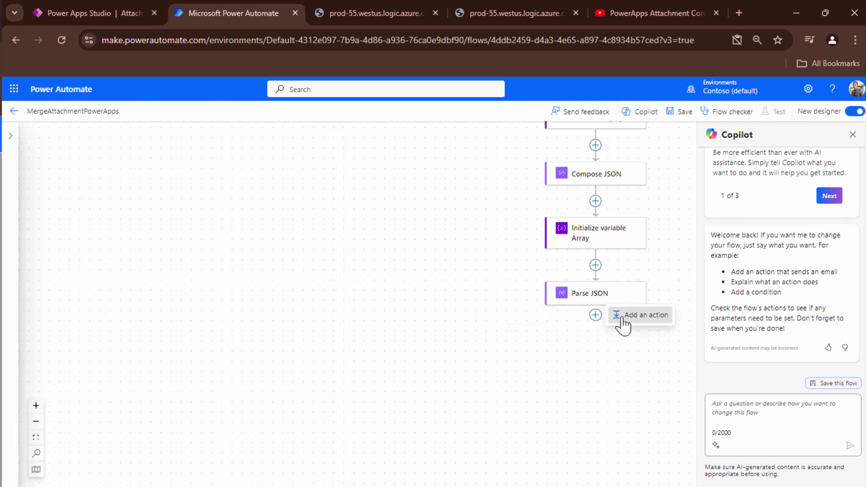
{"action": "left_click", "coordinate": [615, 315]}
{"action": "left_click", "coordinate": [359, 13]}
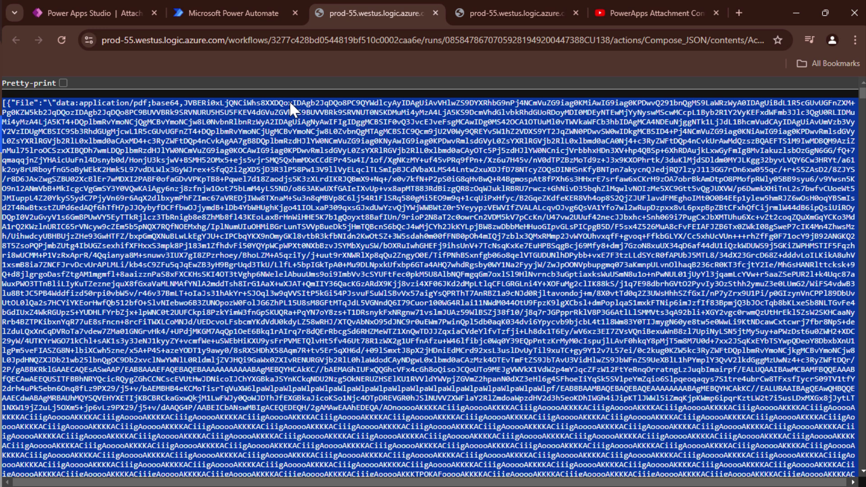
{"action": "left_click", "coordinate": [133, 127]}
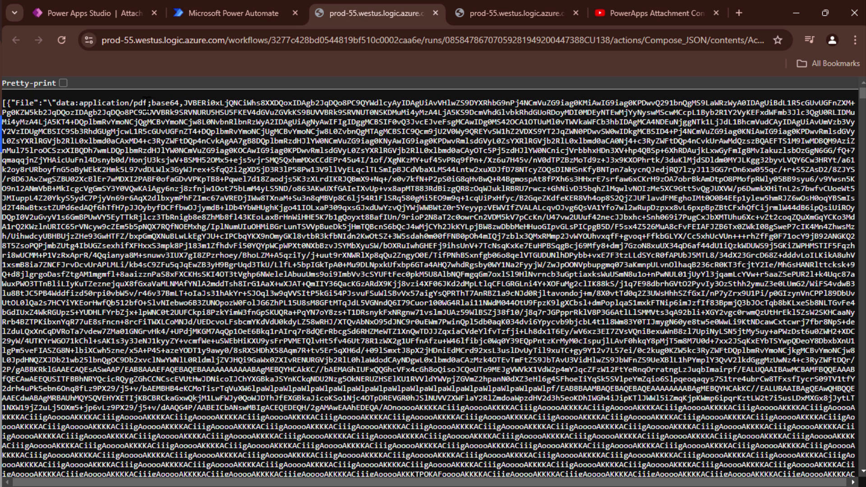
{"action": "left_click_drag", "start_coordinate": [147, 102], "coordinate": [57, 104]}
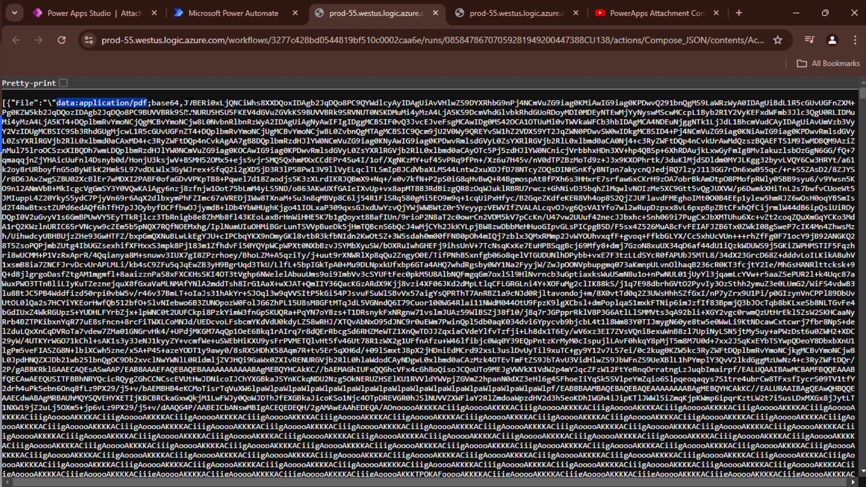
{"action": "left_click_drag", "start_coordinate": [184, 102], "coordinate": [63, 102]}
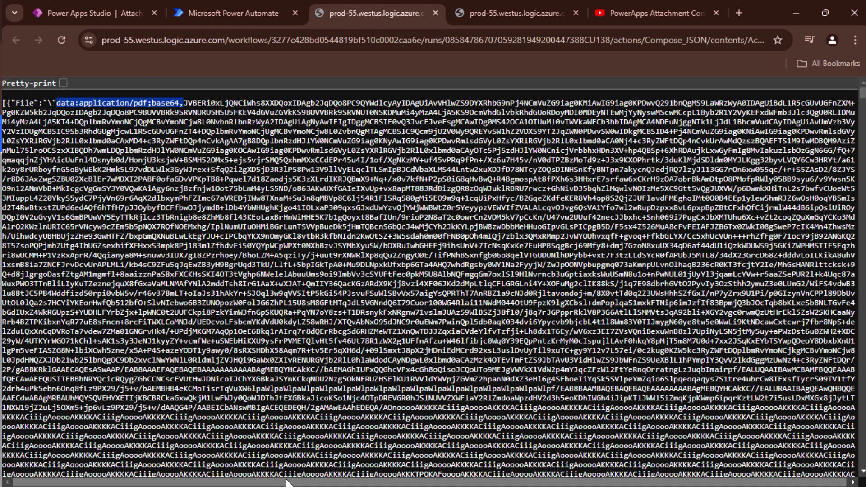
Add a Compose action after Parse JSON and title it 'Compose Content String'
{"action": "left_click", "coordinate": [192, 17]}
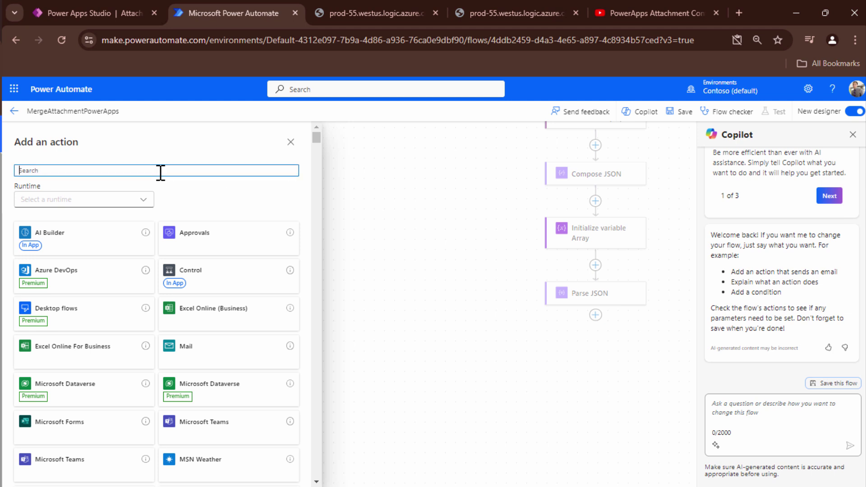
{"action": "type", "text": "compose"}
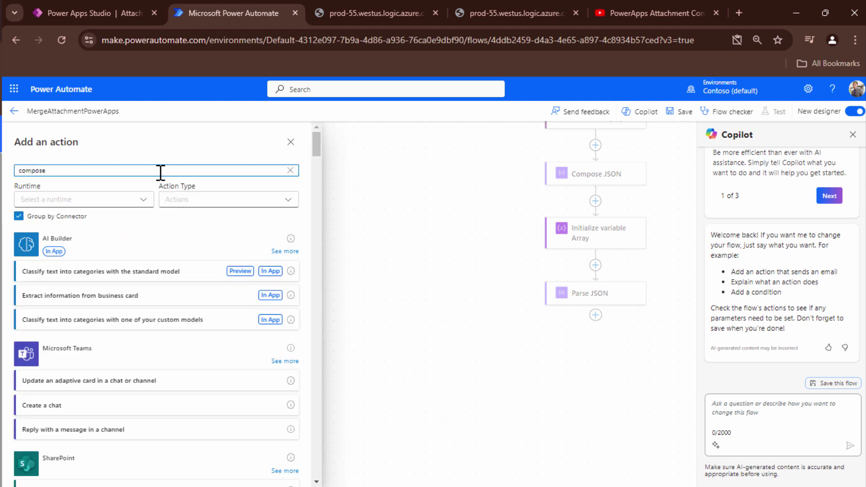
{"action": "left_click", "coordinate": [97, 271]}
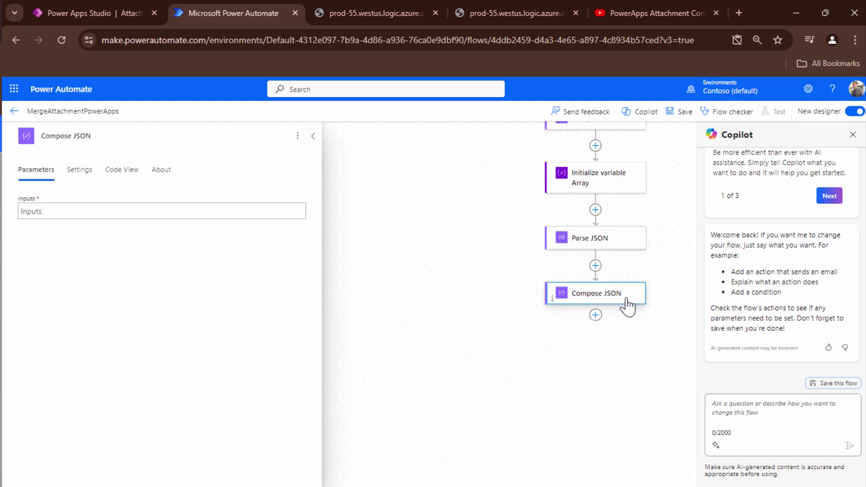
{"action": "scroll", "coordinate": [629, 306], "scroll_direction": "up", "scroll_amount": 1}
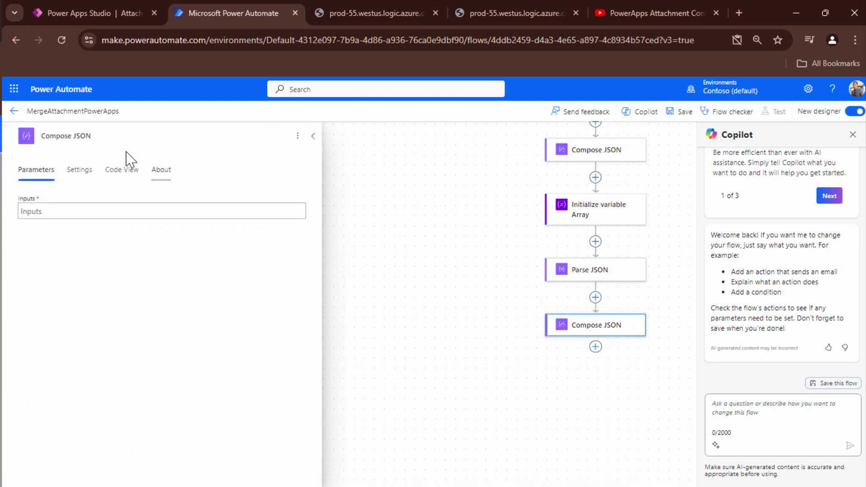
{"action": "double_click", "coordinate": [83, 135]}
{"action": "key", "text": "BackSpace"}
{"action": "type", "text": "Con"}
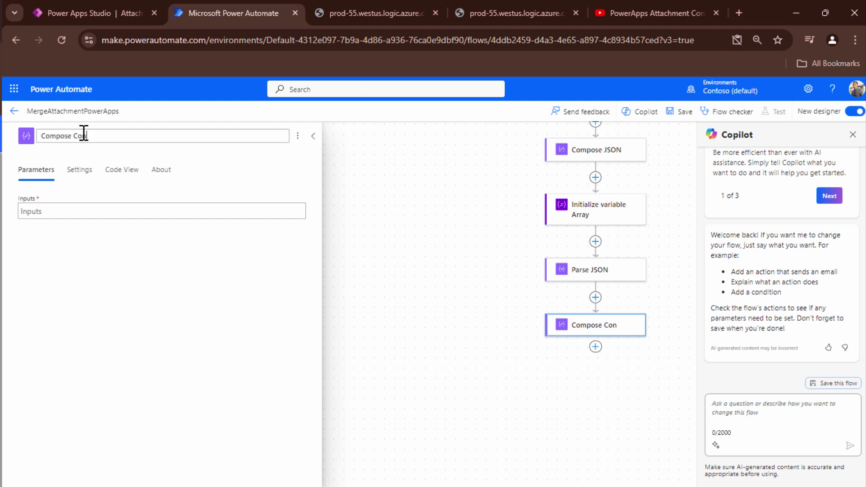
{"action": "type", "text": "tent String"}
{"action": "left_click", "coordinate": [94, 212]}
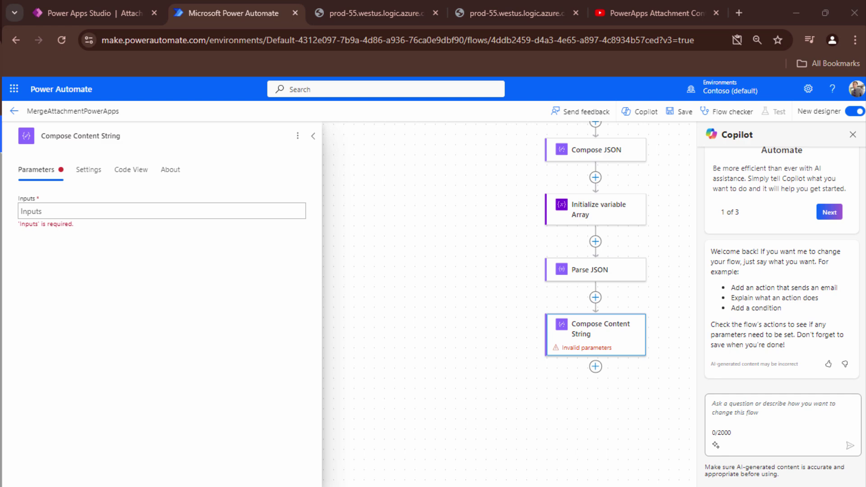
Check in the raw run output where the base64 data starts after the comma
{"action": "left_click", "coordinate": [370, 14]}
{"action": "left_click", "coordinate": [188, 97]}
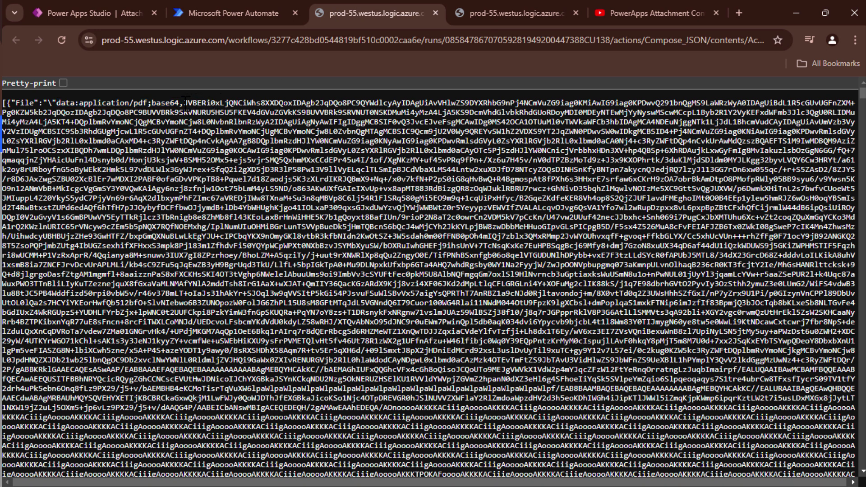
{"action": "left_click_drag", "start_coordinate": [184, 99], "coordinate": [199, 151]}
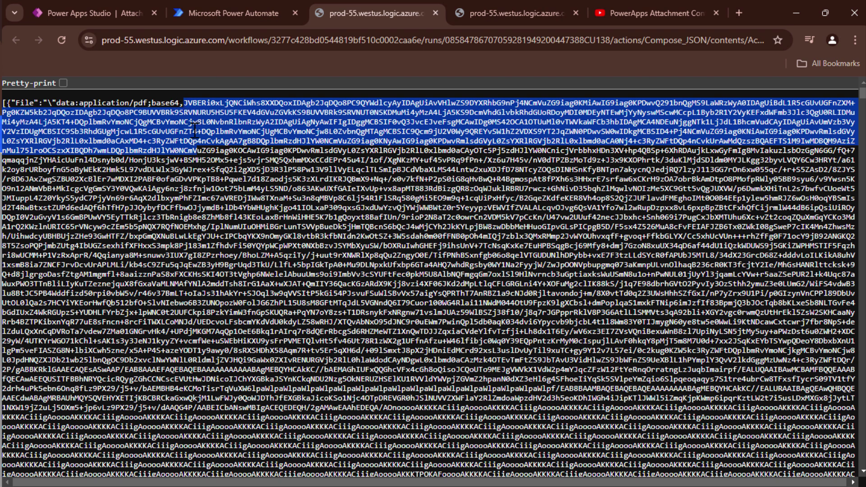
{"action": "left_click", "coordinate": [212, 156]}
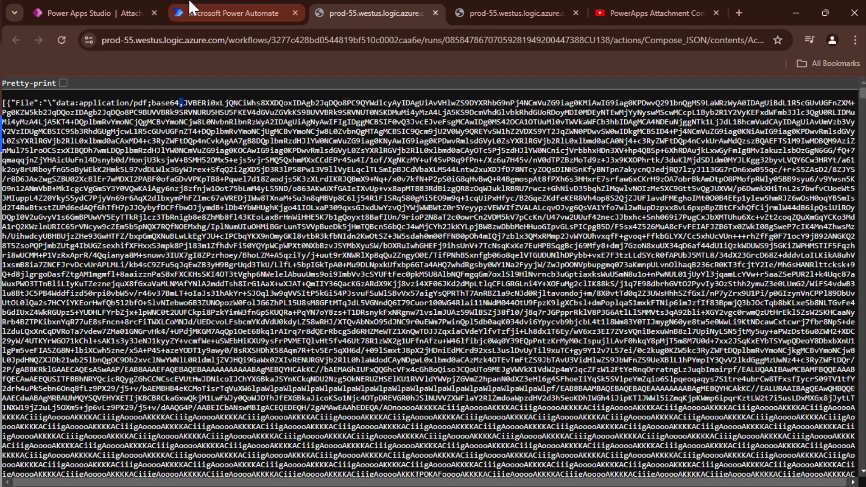
{"action": "left_click", "coordinate": [216, 13]}
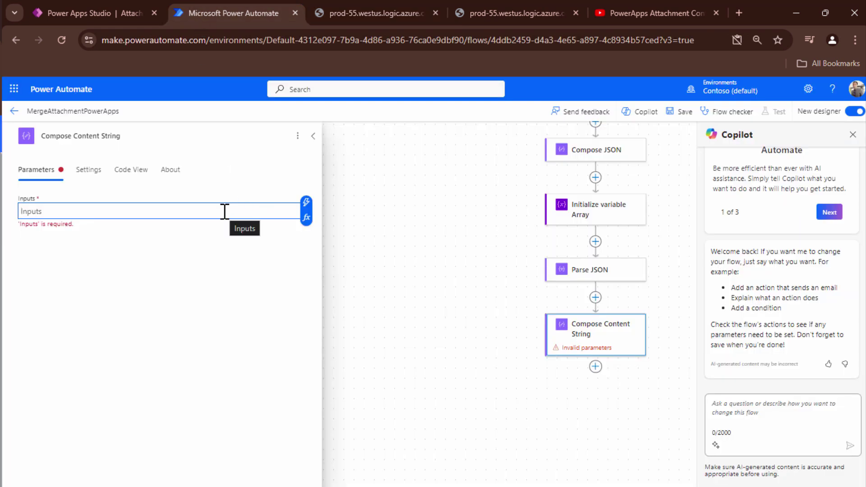
Begin the Inputs expression as split() on the parsed File value with a ',' separator
{"action": "left_click", "coordinate": [306, 217]}
{"action": "type", "text": "split("}
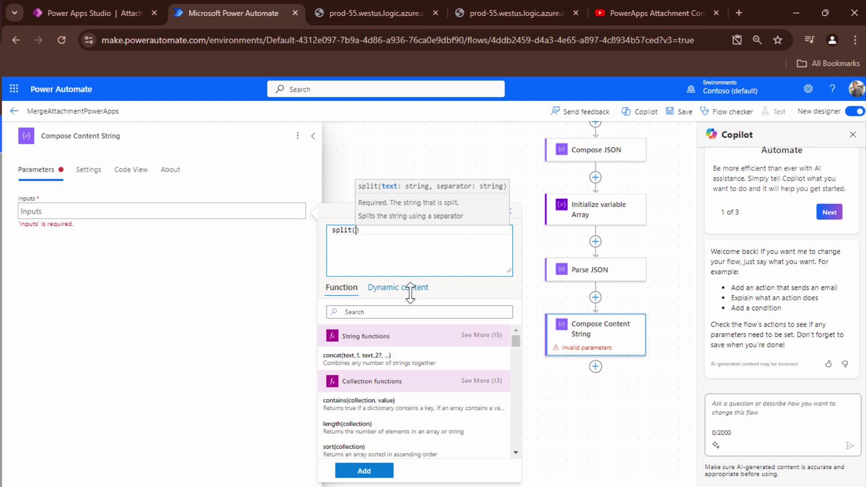
{"action": "left_click", "coordinate": [375, 287]}
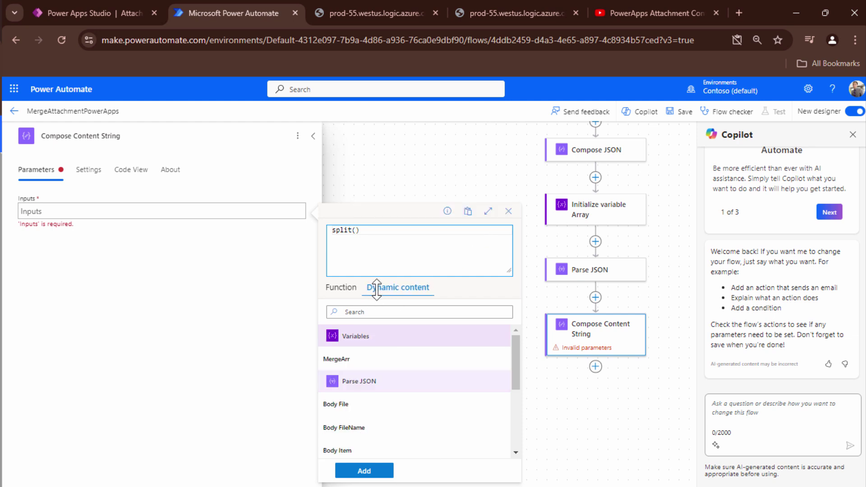
{"action": "left_click", "coordinate": [373, 404]}
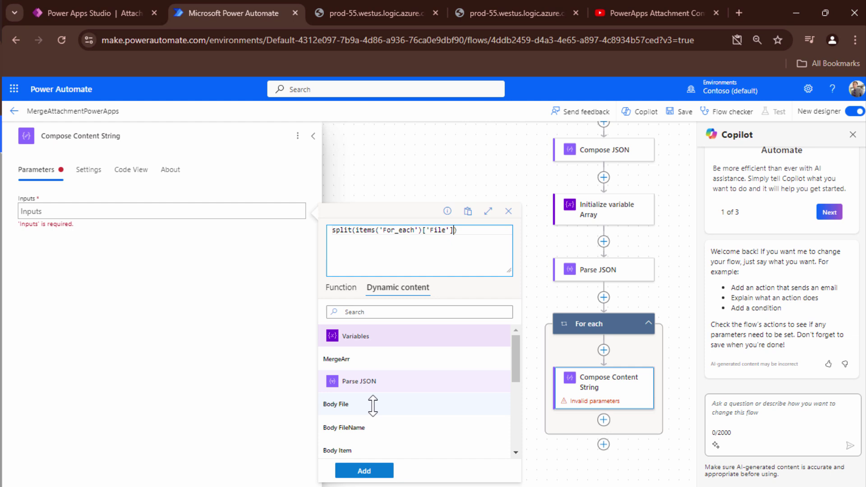
{"action": "type", "text": ",'"}
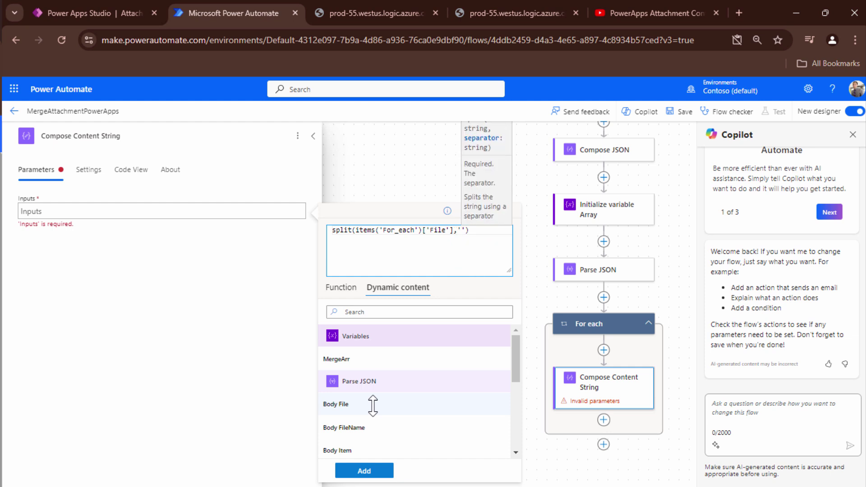
{"action": "type", "text": ","}
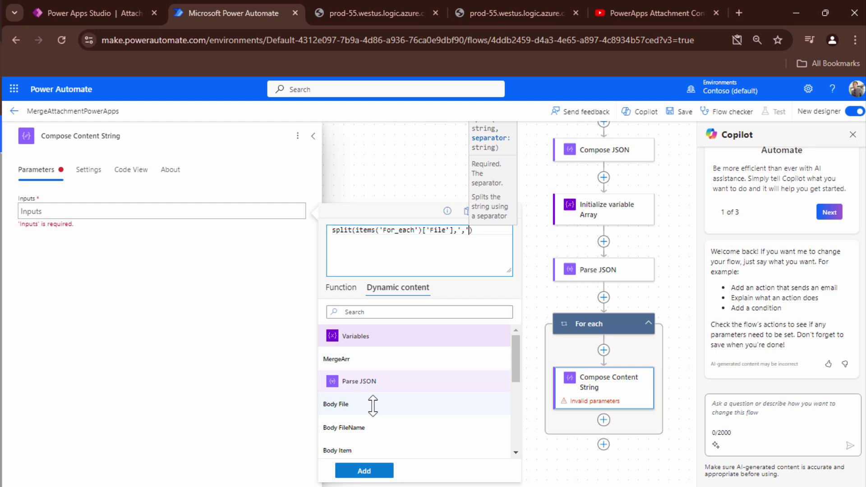
{"action": "key", "text": "Right"}
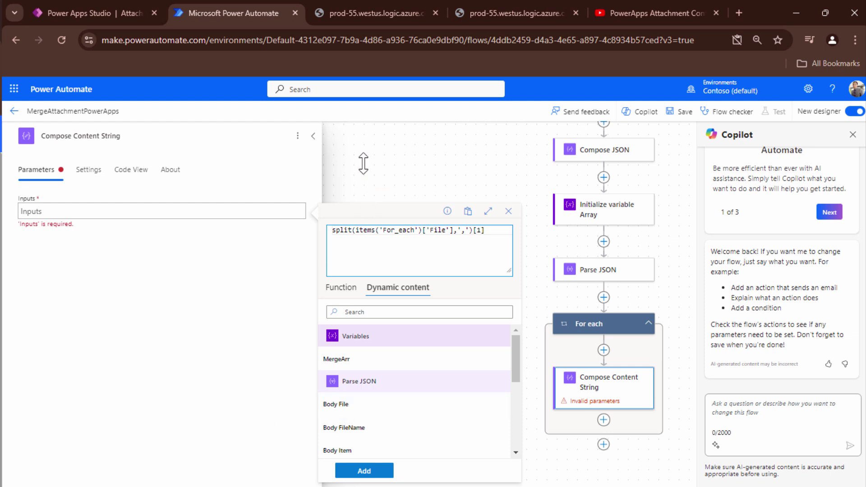
Wrap it in replace() to give replace(split(items('For_each')['File'],',')[1],'"','') and add it
{"action": "left_click", "coordinate": [474, 14]}
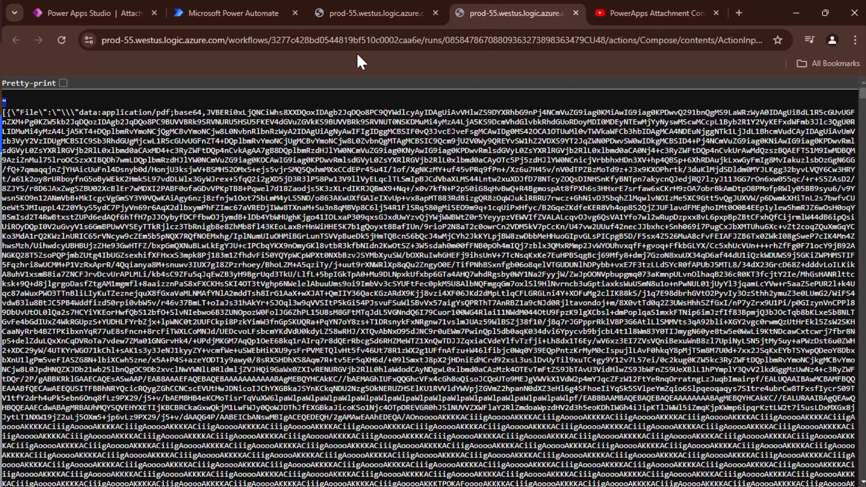
{"action": "key", "text": "ctrl+w"}
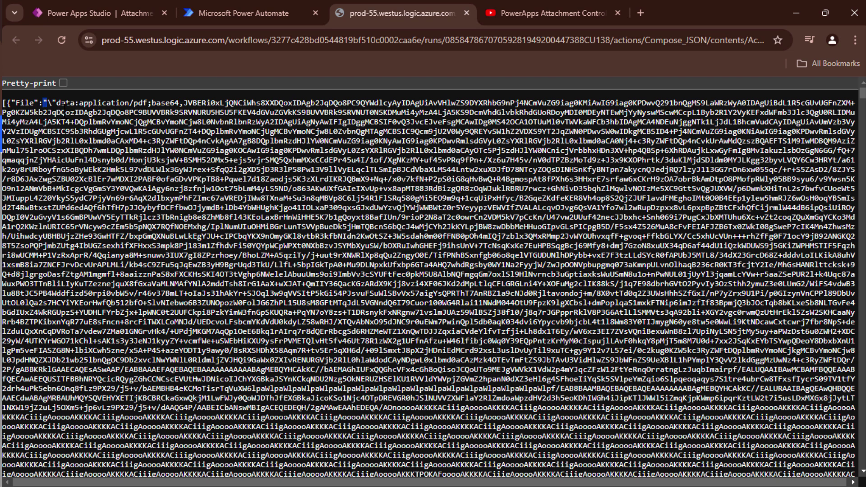
{"action": "left_click", "coordinate": [250, 13]}
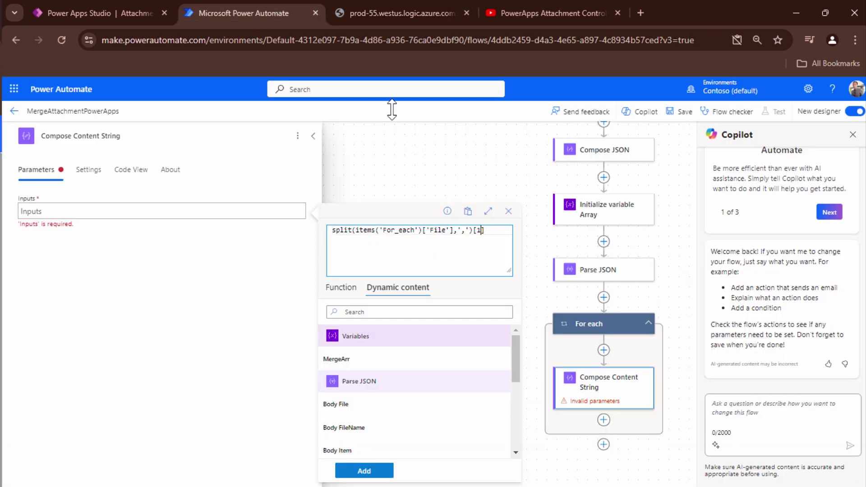
{"action": "double_click", "coordinate": [336, 231]}
{"action": "key", "text": "Left"}
{"action": "type", "text": "repla"}
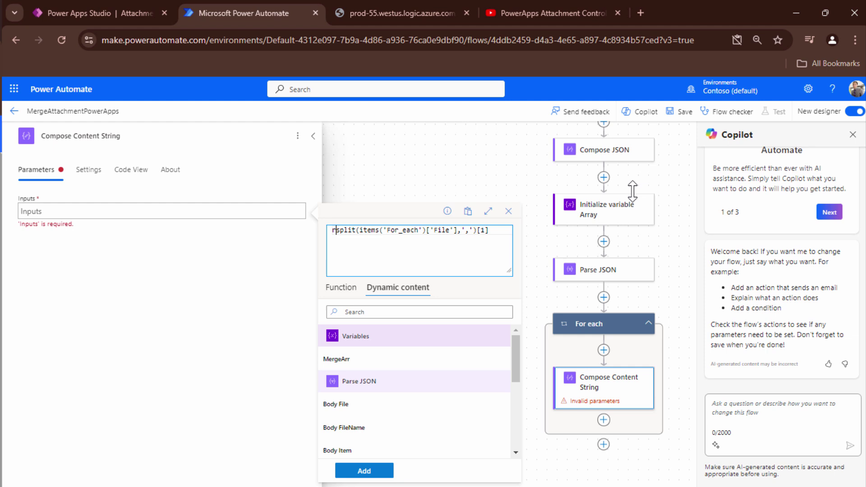
{"action": "type", "text": "ce("}
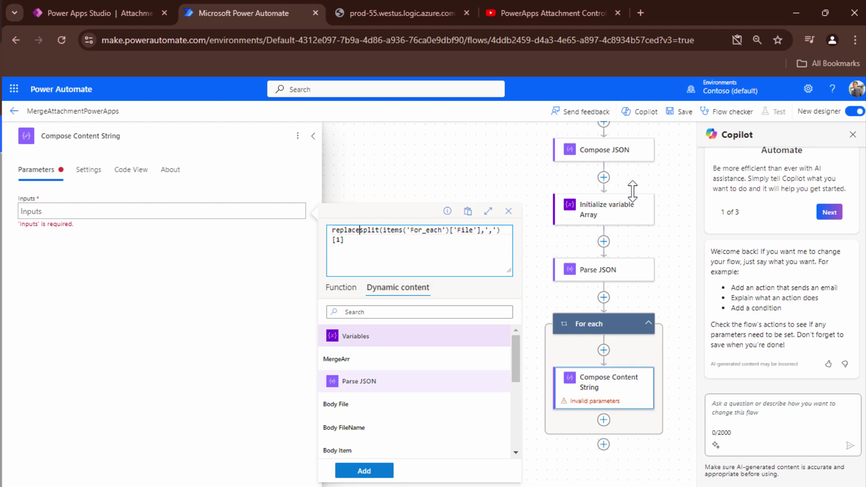
{"action": "key", "text": "End"}
{"action": "type", "text": ",'"}
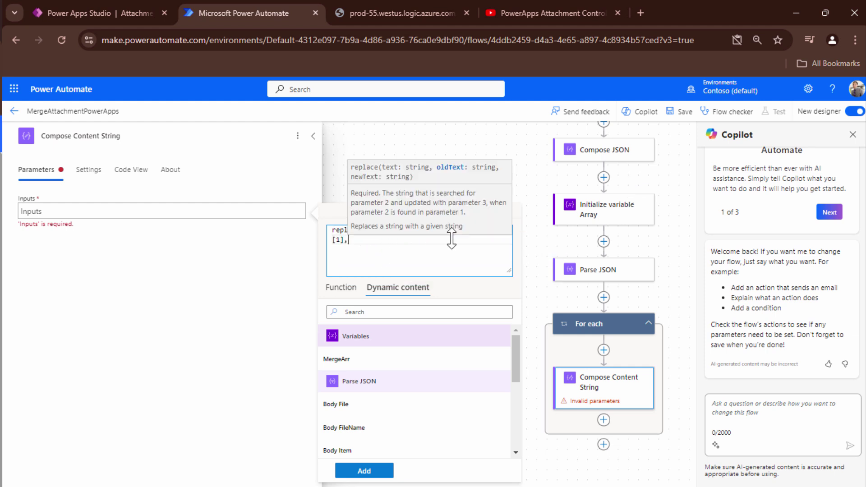
{"action": "type", "text": "\""}
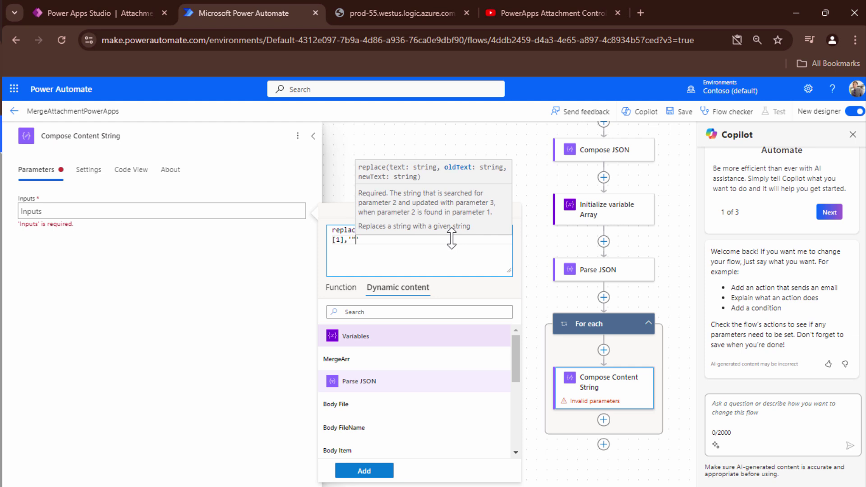
{"action": "type", "text": "'"}
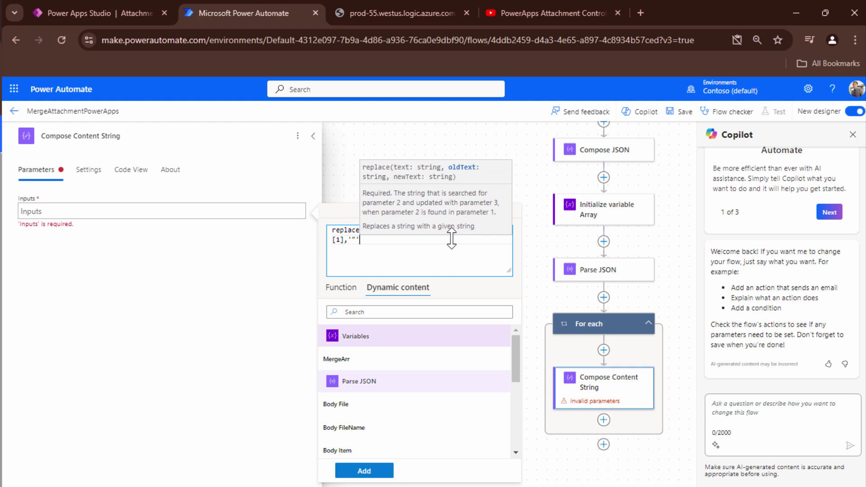
{"action": "type", "text": ",'')"}
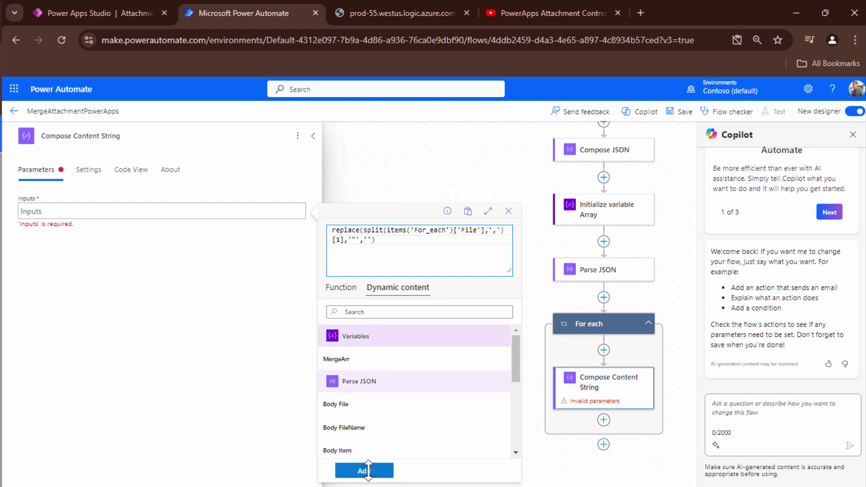
{"action": "left_click", "coordinate": [366, 470]}
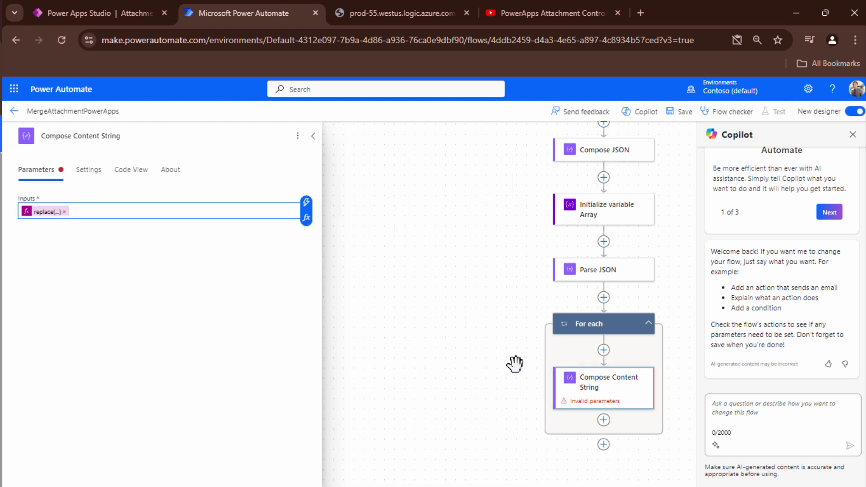
Confirm the Compose Content String Inputs value so its warning clears
{"action": "left_click", "coordinate": [578, 392]}
{"action": "left_click", "coordinate": [605, 410]}
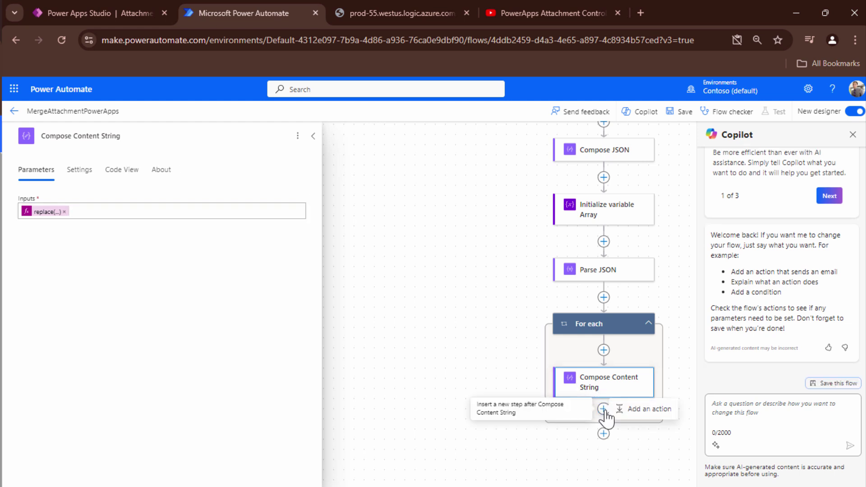
{"action": "left_click", "coordinate": [645, 411]}
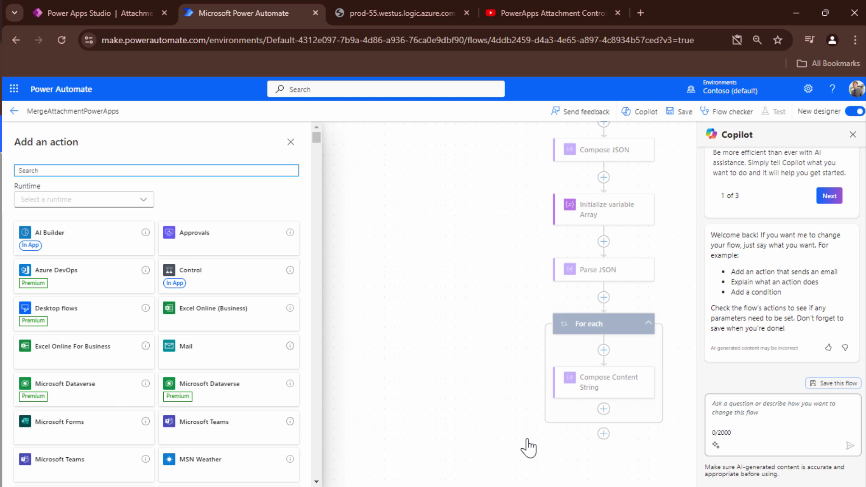
{"action": "left_click", "coordinate": [577, 446]}
Add the Muhimbi PDF Merge documents action after the For each loop
{"action": "left_click", "coordinate": [604, 435]}
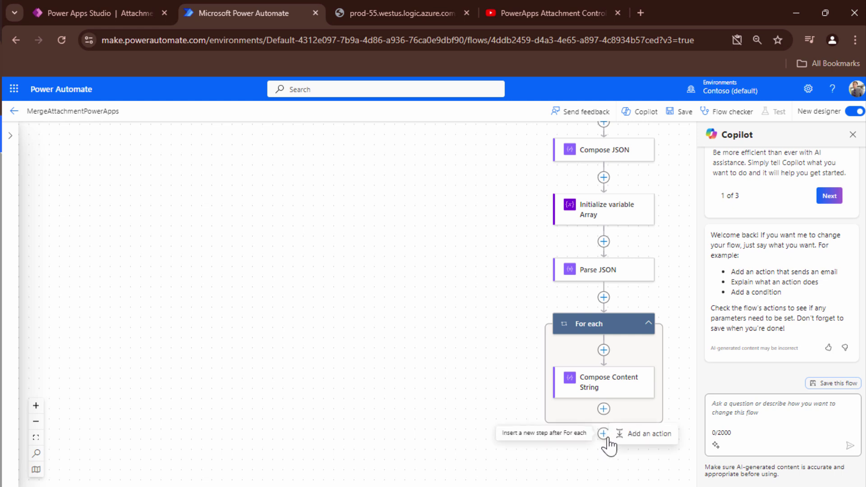
{"action": "left_click", "coordinate": [625, 438]}
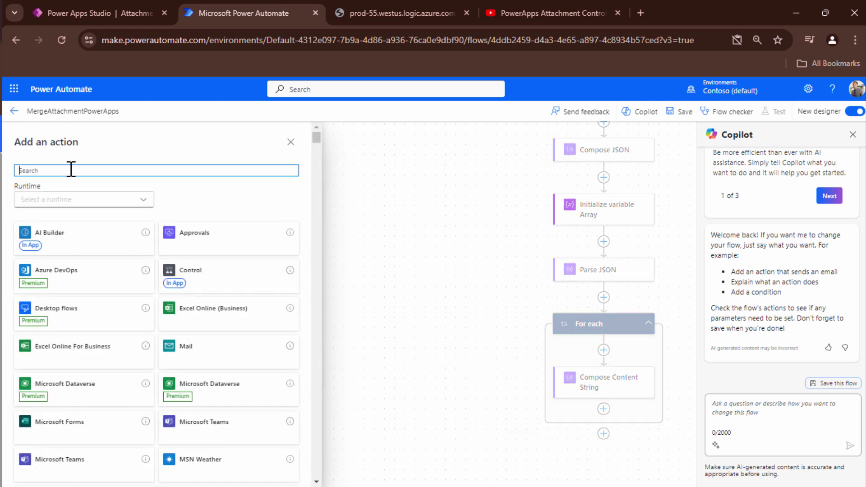
{"action": "type", "text": "Muhimbi"}
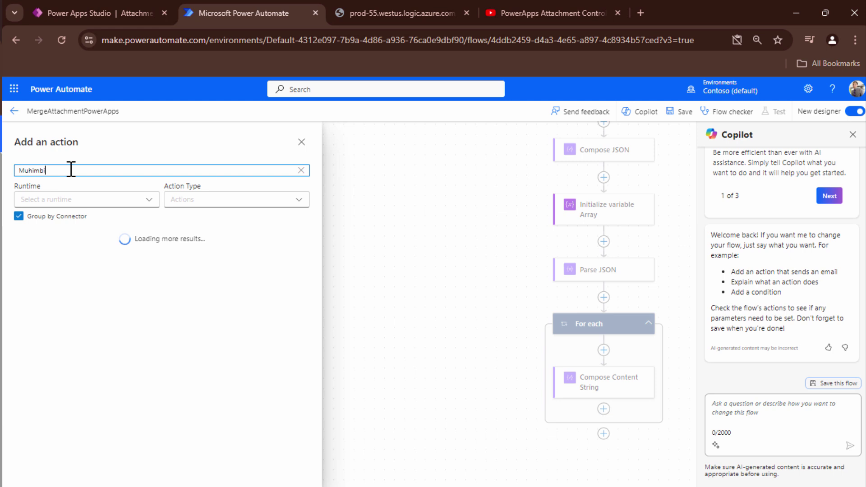
{"action": "left_click", "coordinate": [298, 251]}
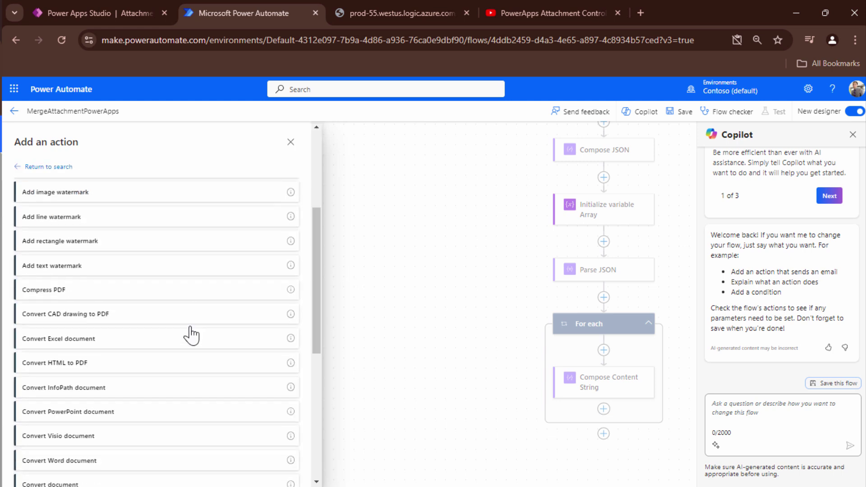
{"action": "scroll", "coordinate": [192, 335], "scroll_direction": "down", "scroll_amount": 7}
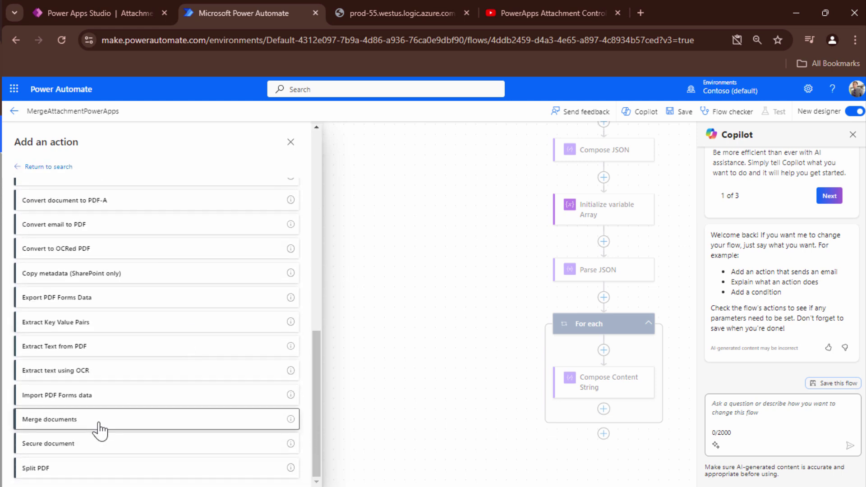
{"action": "left_click", "coordinate": [99, 428]}
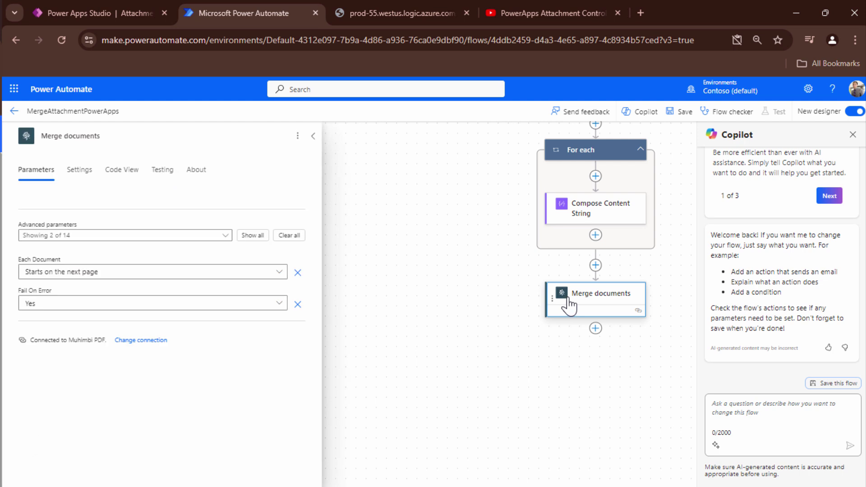
Add one Source Files item, switch it to JSON text mode, and select the file object
{"action": "left_click", "coordinate": [252, 236]}
{"action": "scroll", "coordinate": [64, 431], "scroll_direction": "down", "scroll_amount": 5}
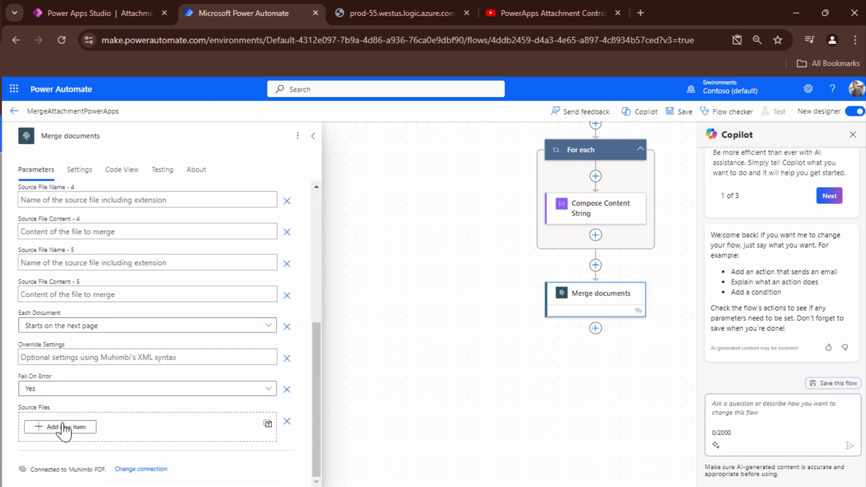
{"action": "left_click", "coordinate": [90, 428]}
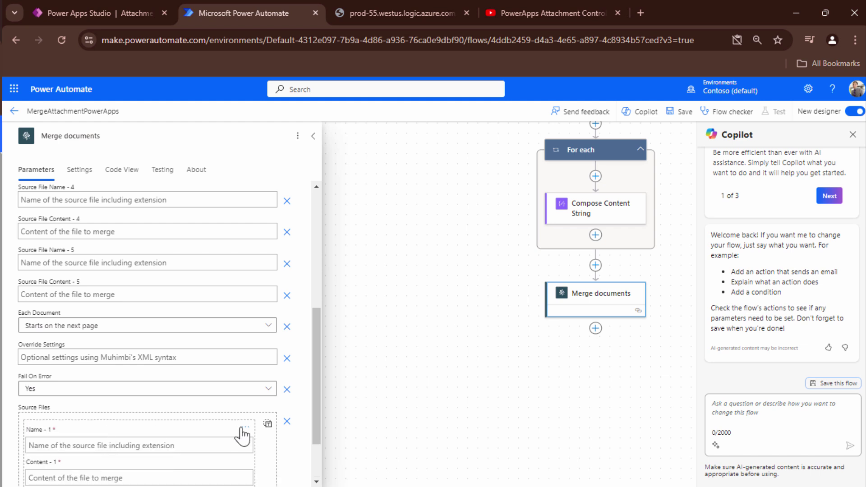
{"action": "left_click", "coordinate": [267, 425]}
{"action": "scroll", "coordinate": [57, 417], "scroll_direction": "down", "scroll_amount": 1}
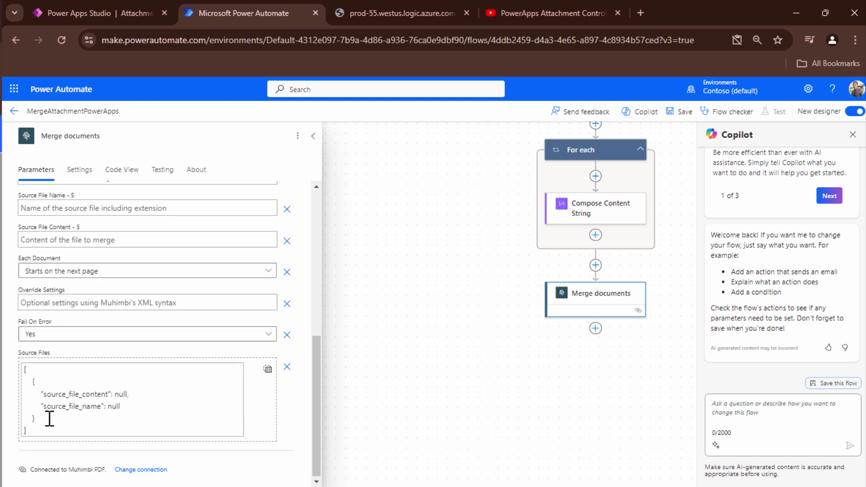
{"action": "left_click_drag", "start_coordinate": [50, 419], "coordinate": [23, 383]}
{"action": "key", "text": "ctrl+c"}
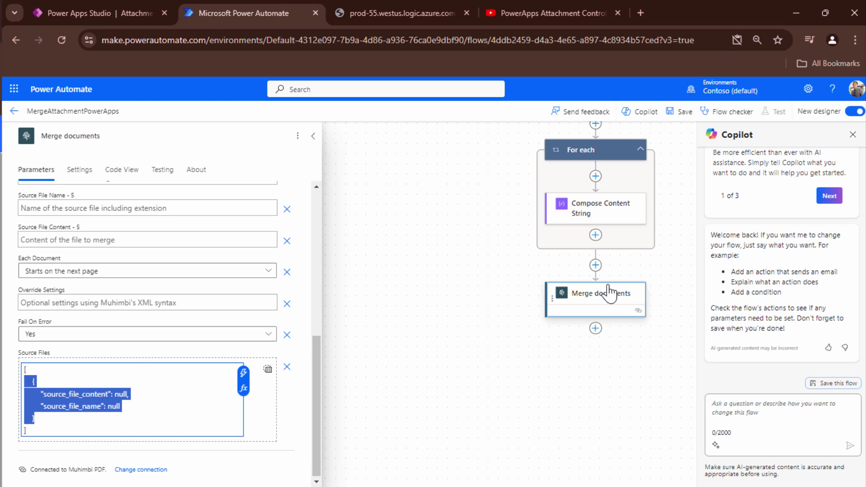
Add an Append to array variable step in the loop for MergeArr, pasting the copied file object
{"action": "left_click", "coordinate": [595, 235]}
{"action": "left_click", "coordinate": [619, 242]}
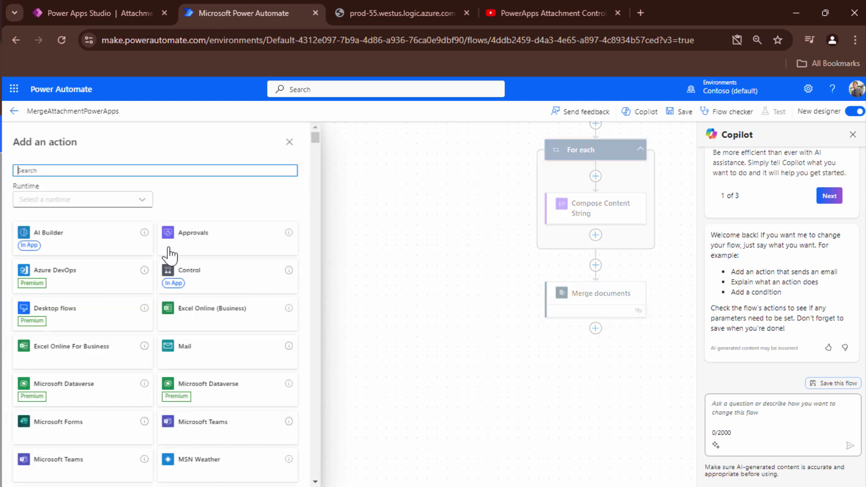
{"action": "type", "text": "append"}
{"action": "left_click", "coordinate": [151, 384]}
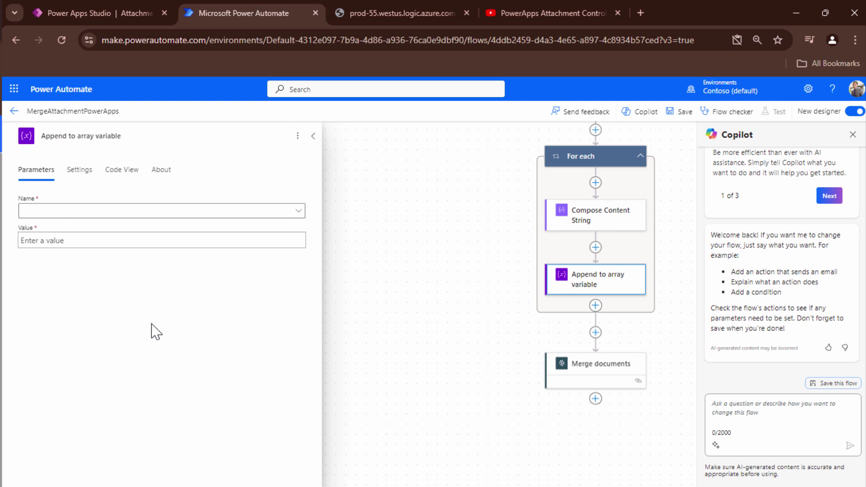
{"action": "left_click", "coordinate": [88, 212]}
{"action": "left_click", "coordinate": [83, 228]}
{"action": "left_click", "coordinate": [83, 239]}
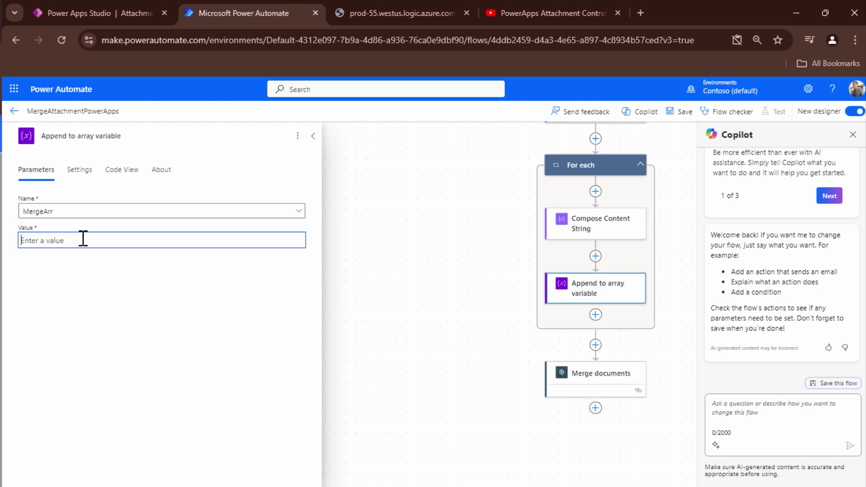
{"action": "key", "text": "ctrl+v"}
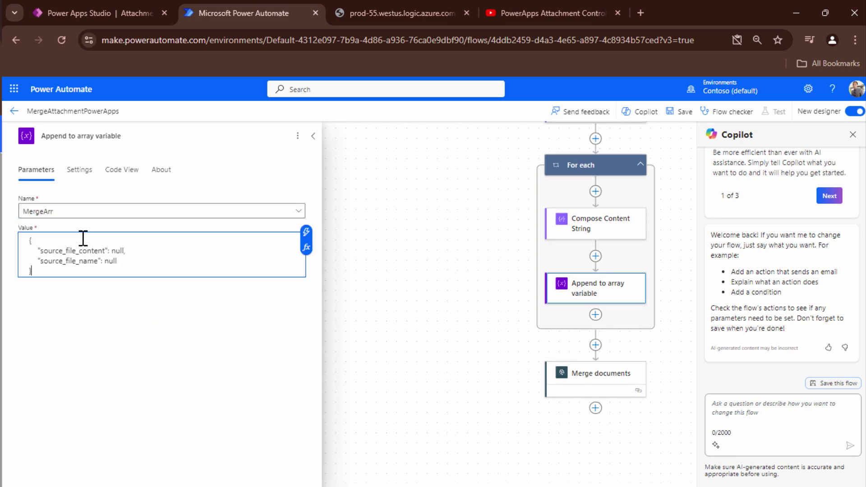
Replace the null placeholders with Compose Content String's Outputs as content and Body FileName as name
{"action": "double_click", "coordinate": [118, 250]}
{"action": "key", "text": "BackSpace"}
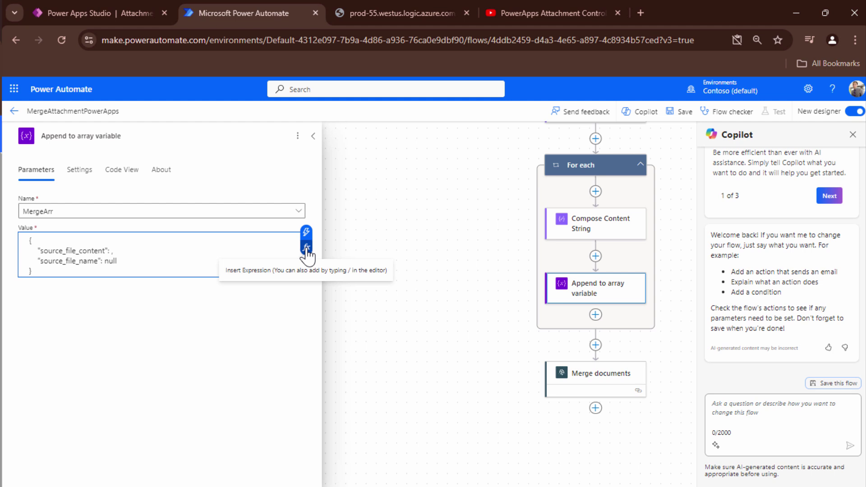
{"action": "left_click", "coordinate": [306, 249]}
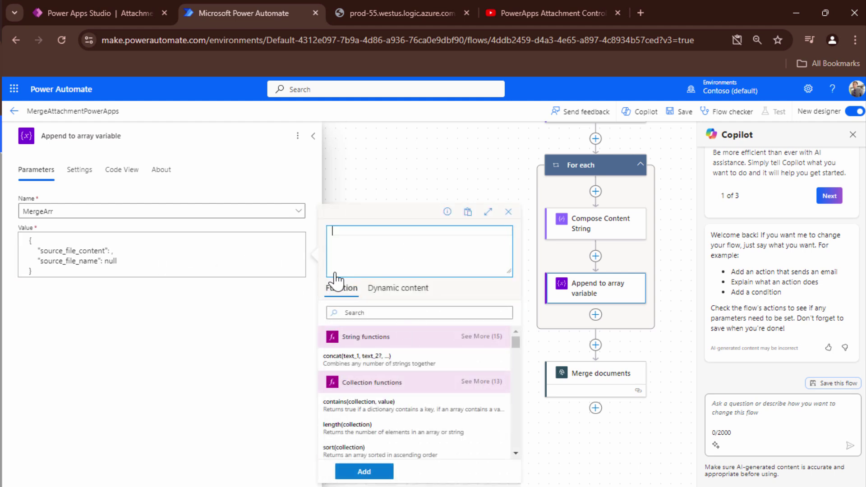
{"action": "left_click", "coordinate": [417, 291]}
{"action": "left_click", "coordinate": [367, 382]}
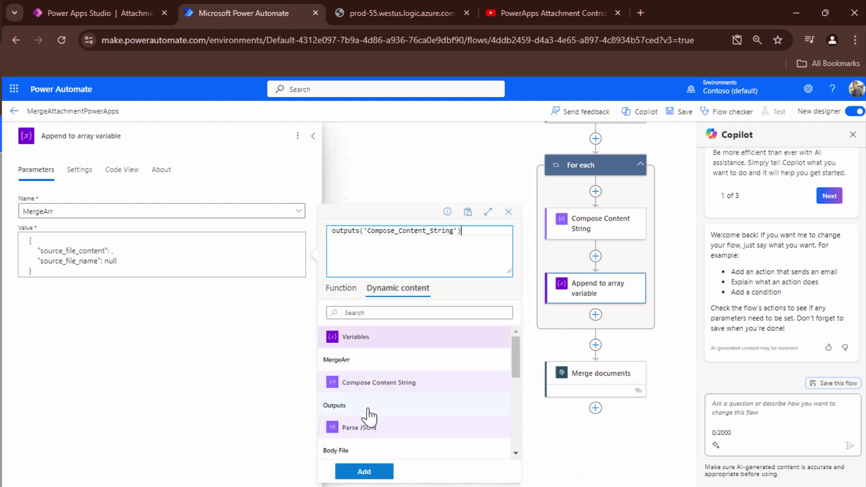
{"action": "double_click", "coordinate": [110, 261]}
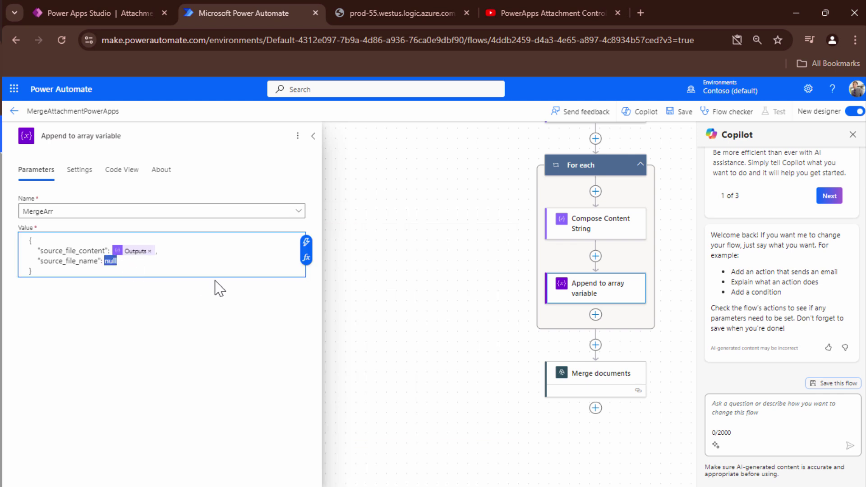
{"action": "key", "text": "BackSpace"}
{"action": "left_click", "coordinate": [306, 243]}
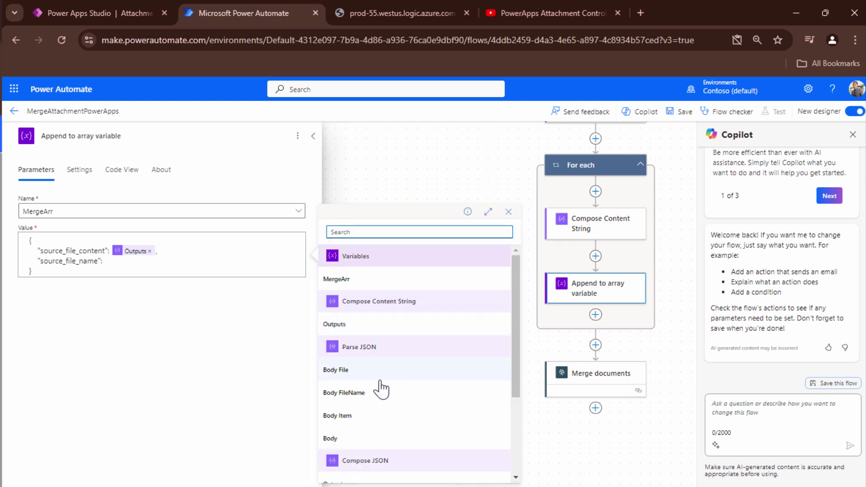
{"action": "left_click", "coordinate": [361, 393]}
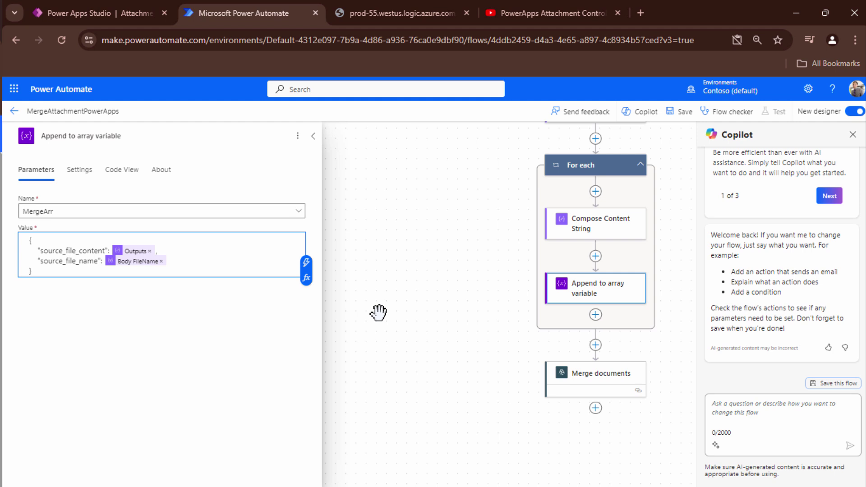
Replace the placeholder Source Files JSON in Merge documents with the MergeArr variable
{"action": "left_click", "coordinate": [587, 381]}
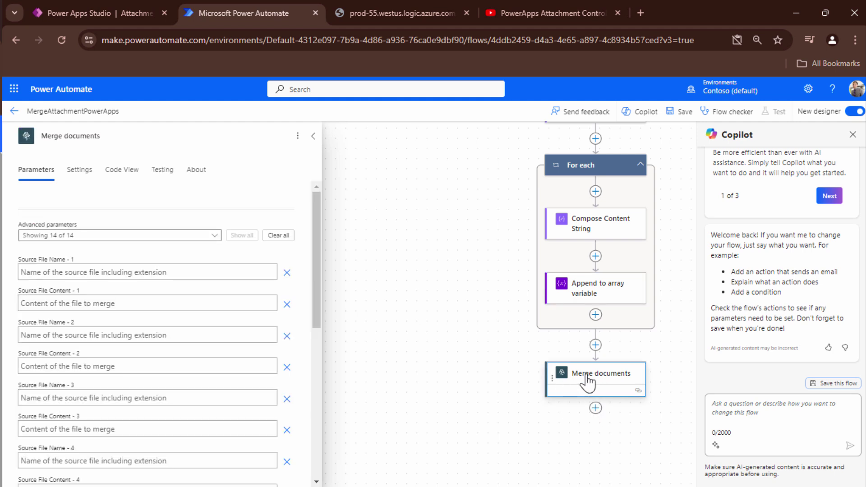
{"action": "scroll", "coordinate": [287, 277], "scroll_direction": "down", "scroll_amount": 5}
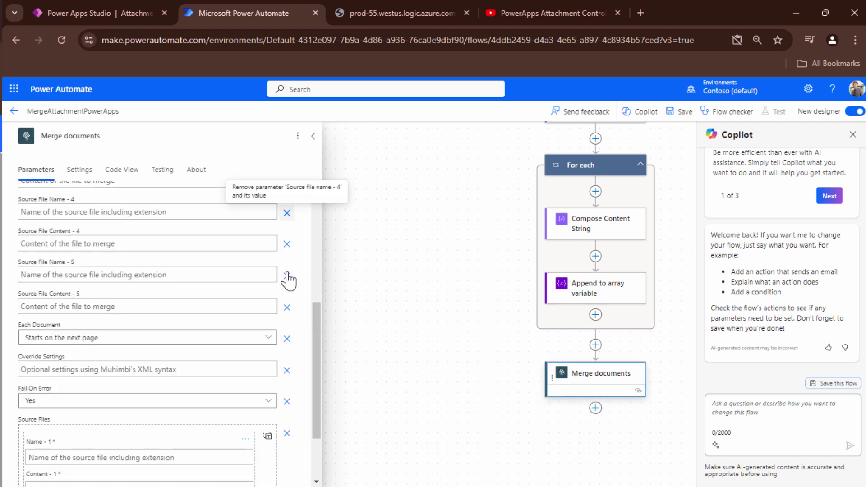
{"action": "scroll", "coordinate": [287, 277], "scroll_direction": "down", "scroll_amount": 2}
{"action": "left_click", "coordinate": [267, 354]}
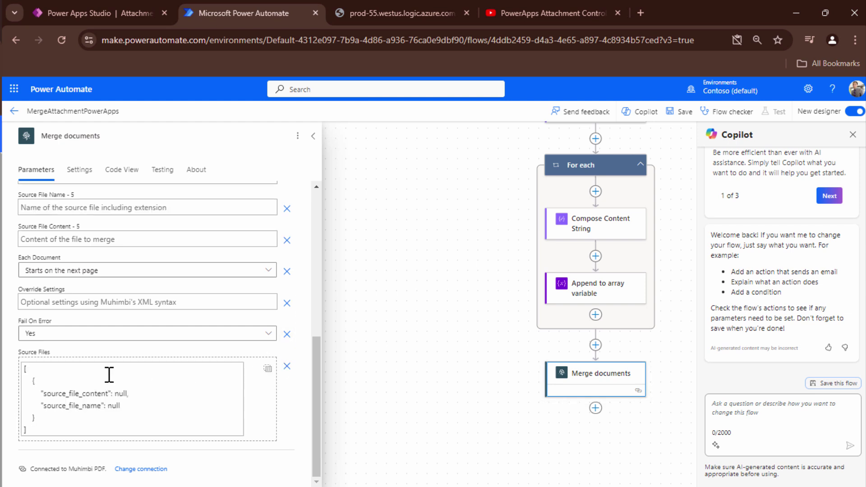
{"action": "left_click_drag", "start_coordinate": [36, 432], "coordinate": [24, 369]}
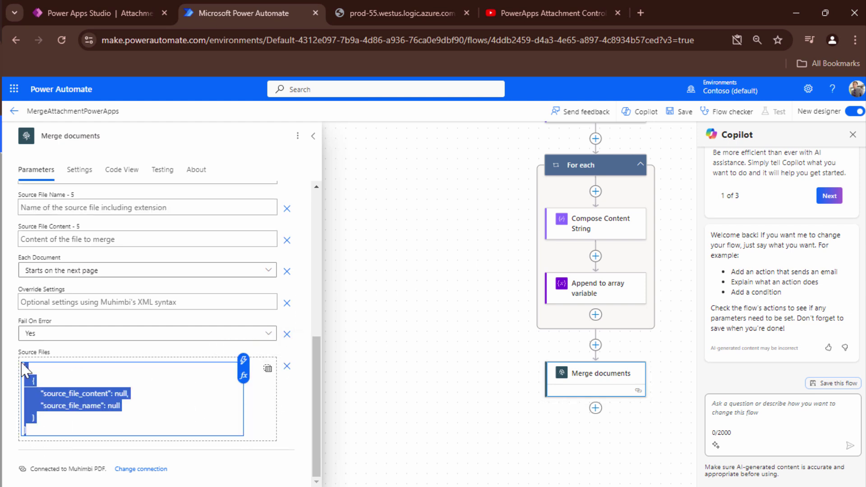
{"action": "key", "text": "BackSpace"}
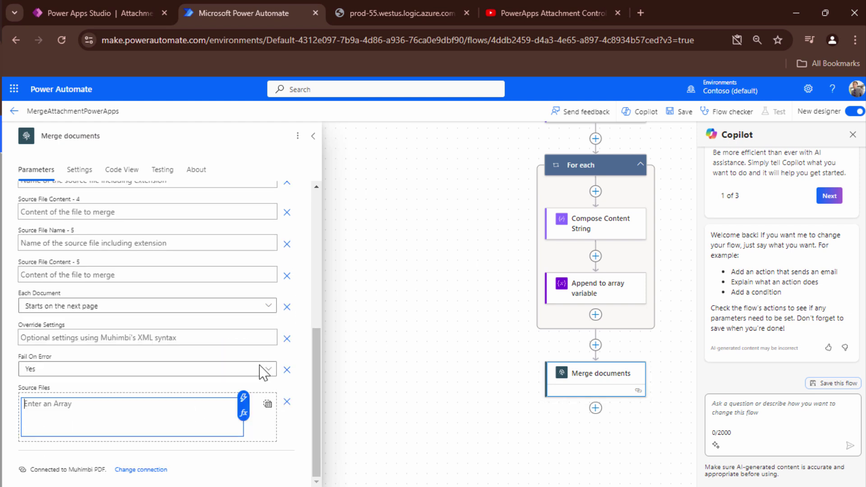
{"action": "left_click", "coordinate": [243, 402]}
{"action": "left_click", "coordinate": [313, 338]}
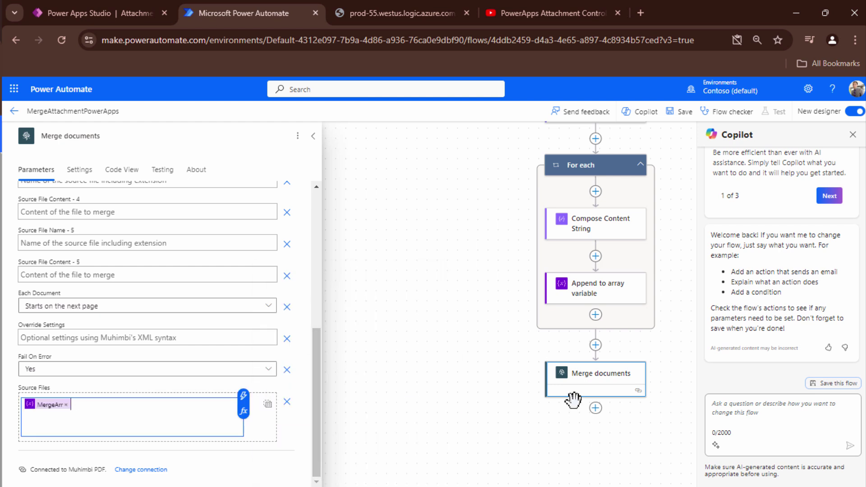
{"action": "left_click", "coordinate": [596, 408]}
{"action": "left_click", "coordinate": [616, 411]}
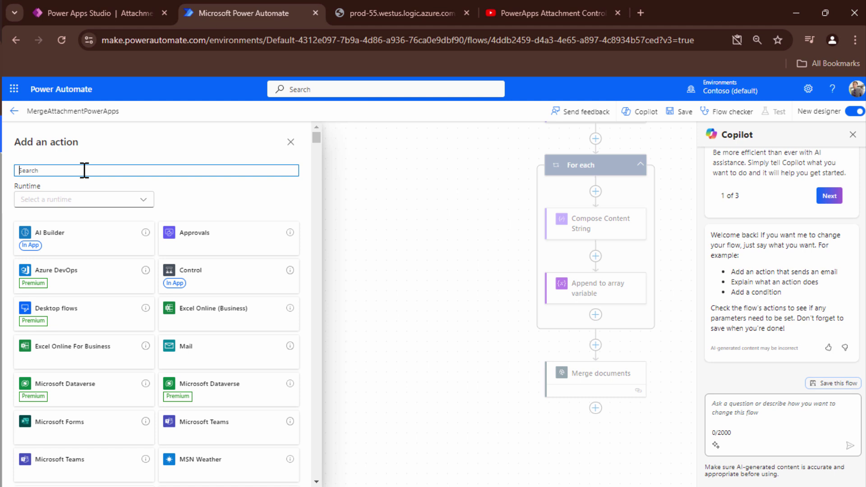
Add a SharePoint Create file step on ClavinDemo in /Shared Documents, named AttachmentDemo plus utcNow()
{"action": "type", "text": "c"}
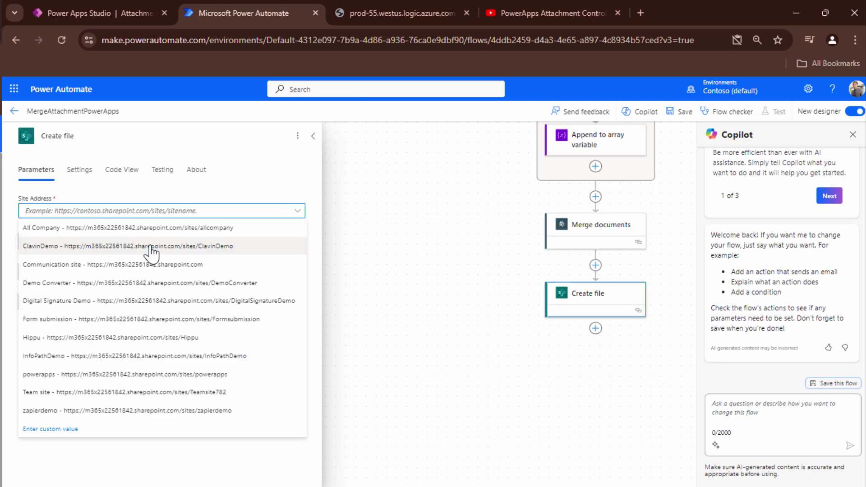
{"action": "left_click", "coordinate": [151, 246]}
{"action": "left_click", "coordinate": [150, 243]}
{"action": "left_click", "coordinate": [149, 345]}
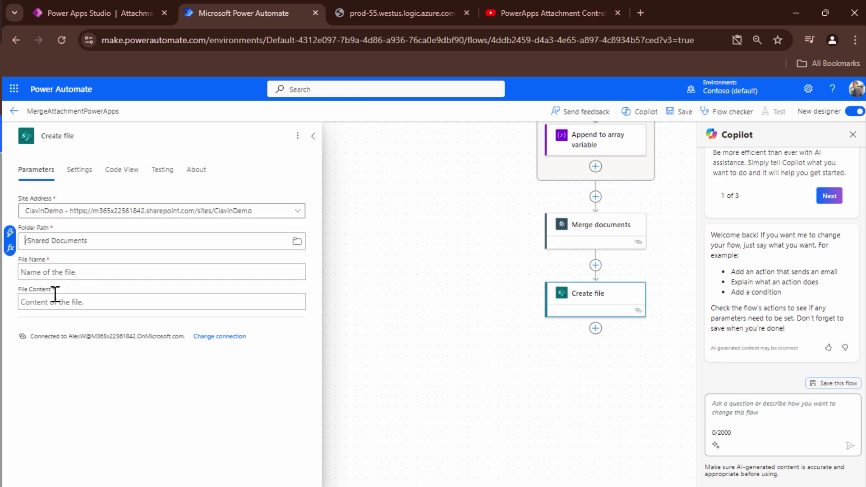
{"action": "left_click", "coordinate": [49, 272]}
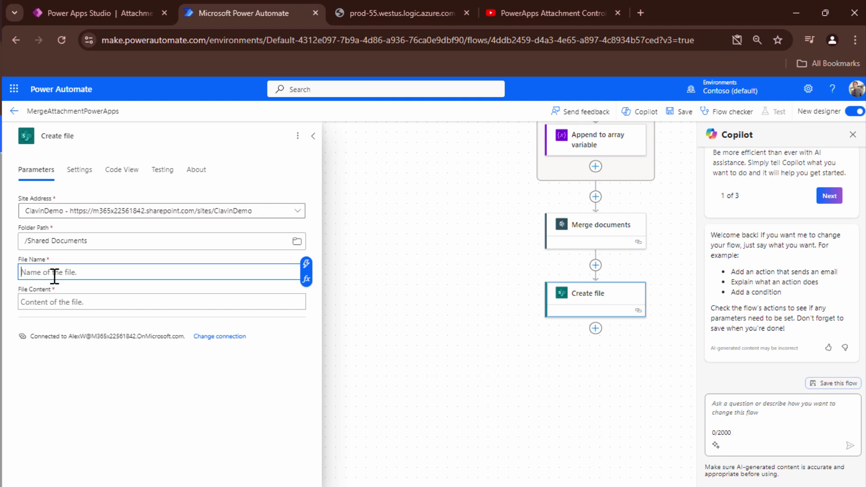
{"action": "type", "text": "AttachmentDemo("}
{"action": "left_click", "coordinate": [306, 267]}
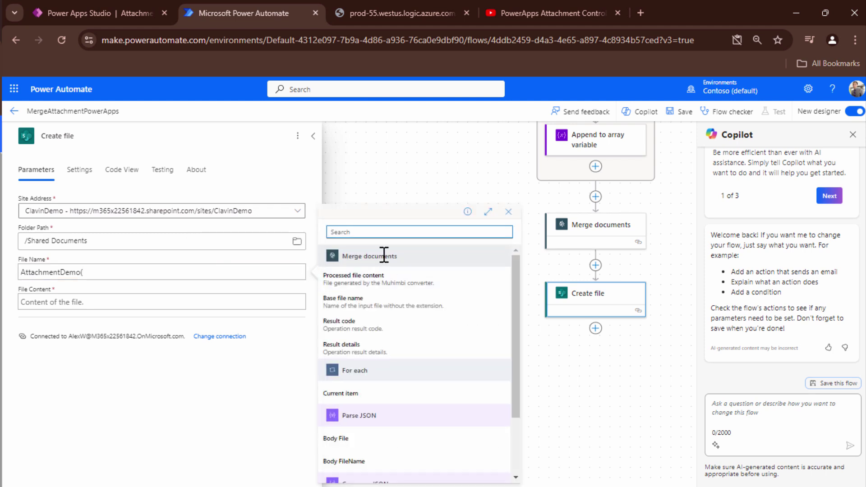
{"action": "type", "text": "utcNow()"}
{"action": "left_click", "coordinate": [354, 471]}
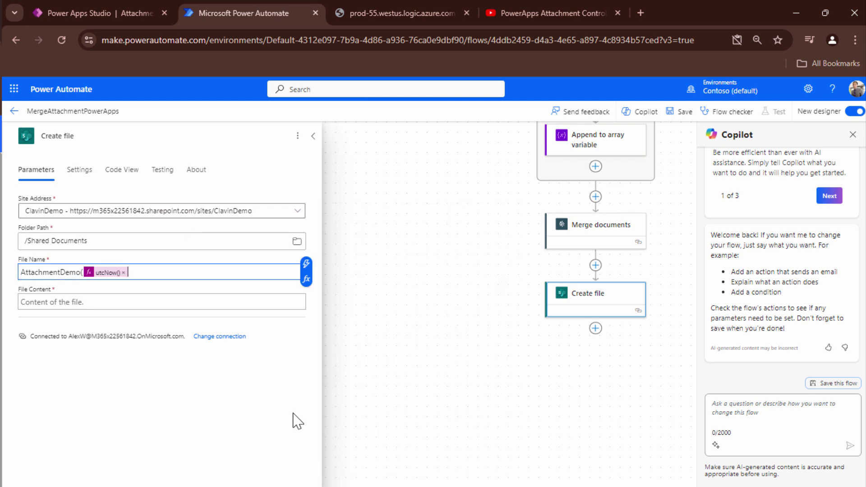
Set File Content to Merge documents' Processed file content and close the step
{"action": "left_click", "coordinate": [190, 300]}
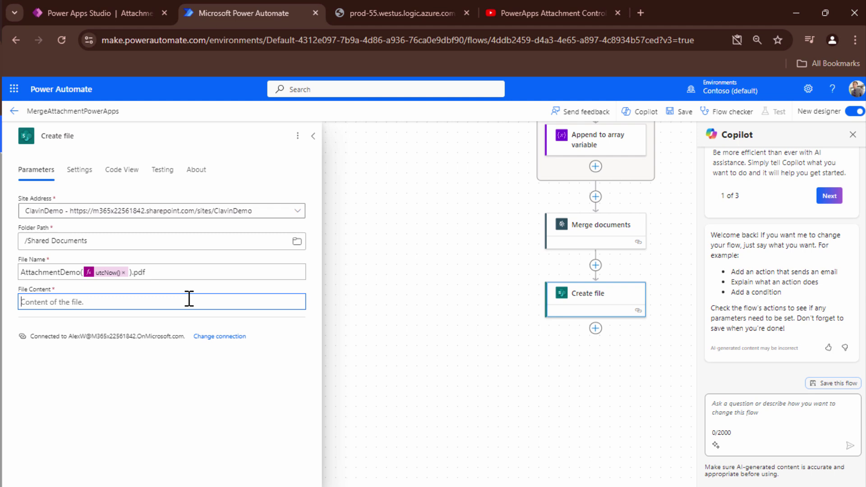
{"action": "left_click", "coordinate": [305, 293]}
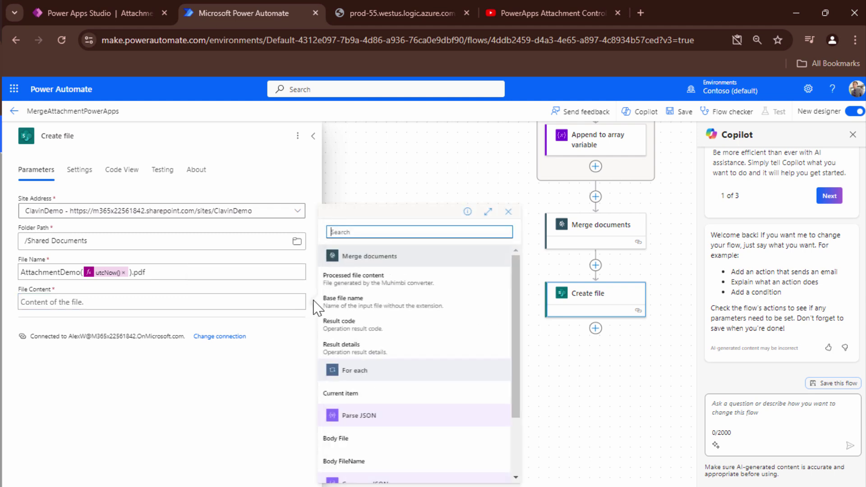
{"action": "left_click", "coordinate": [392, 276]}
{"action": "left_click", "coordinate": [374, 206]}
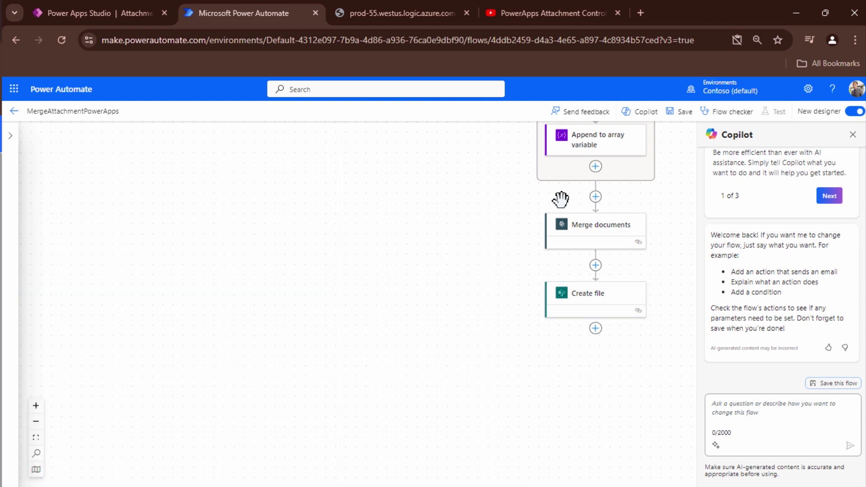
Save the flow and test it with the recently used successful trigger
{"action": "left_click", "coordinate": [683, 112]}
{"action": "scroll", "coordinate": [399, 310], "scroll_direction": "up", "scroll_amount": 5}
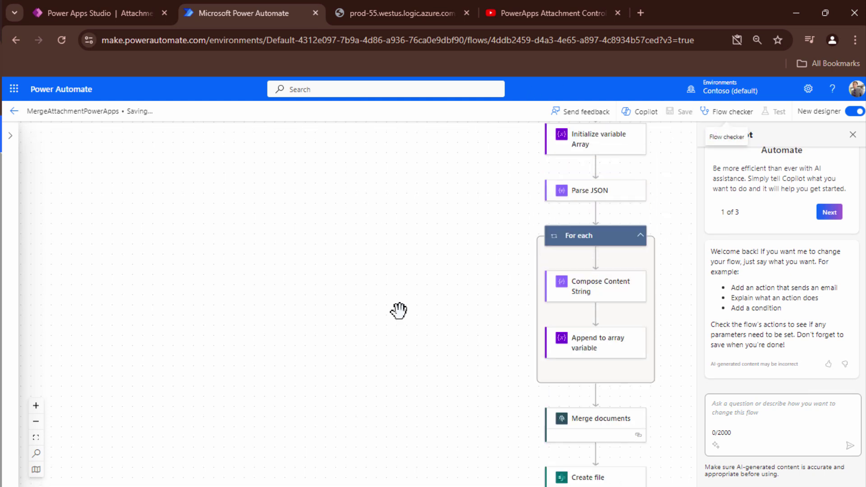
{"action": "left_click", "coordinate": [775, 111]}
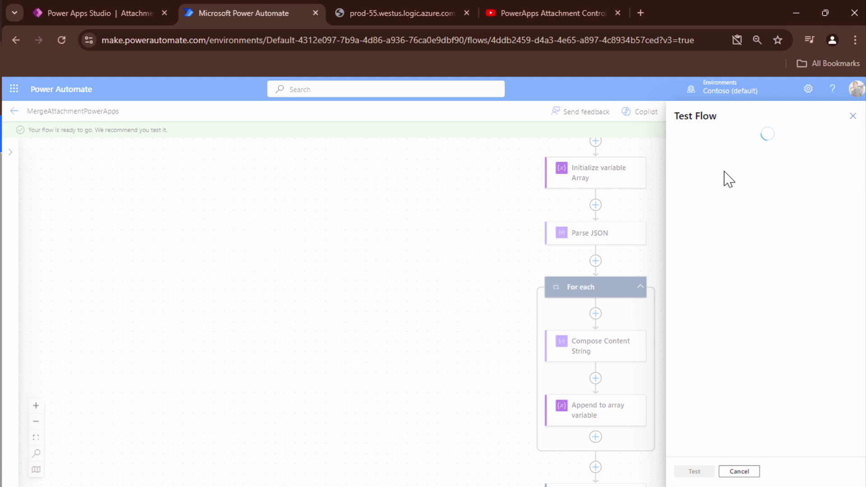
{"action": "left_click", "coordinate": [710, 168]}
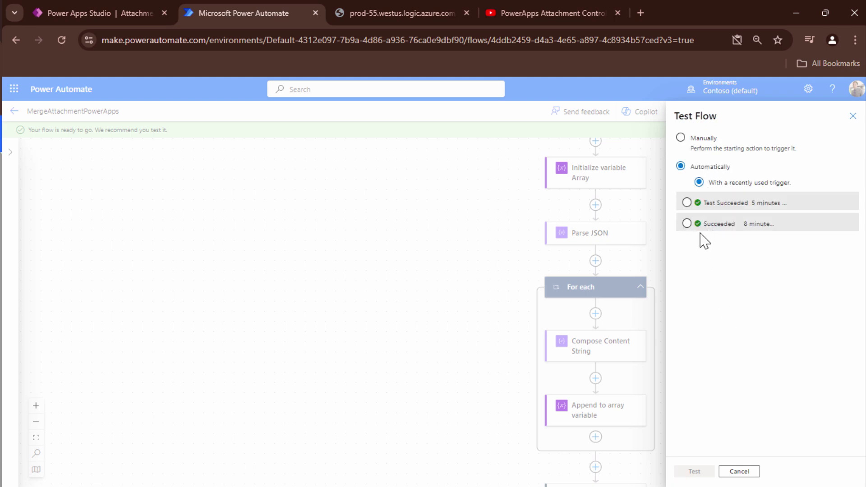
{"action": "left_click", "coordinate": [686, 203]}
{"action": "left_click", "coordinate": [695, 471]}
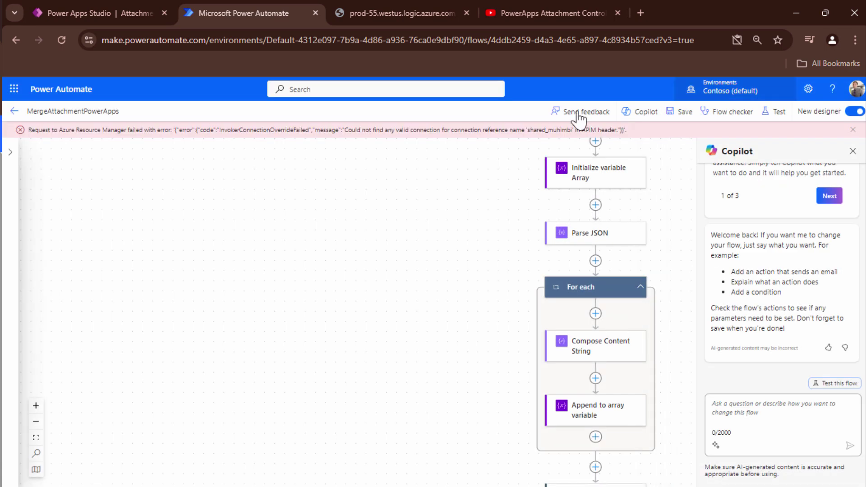
Rerun the test automatically from the earlier Test Succeeded run, then go back to the Attachment Demo app
{"action": "left_click", "coordinate": [773, 112]}
{"action": "left_click", "coordinate": [681, 167]}
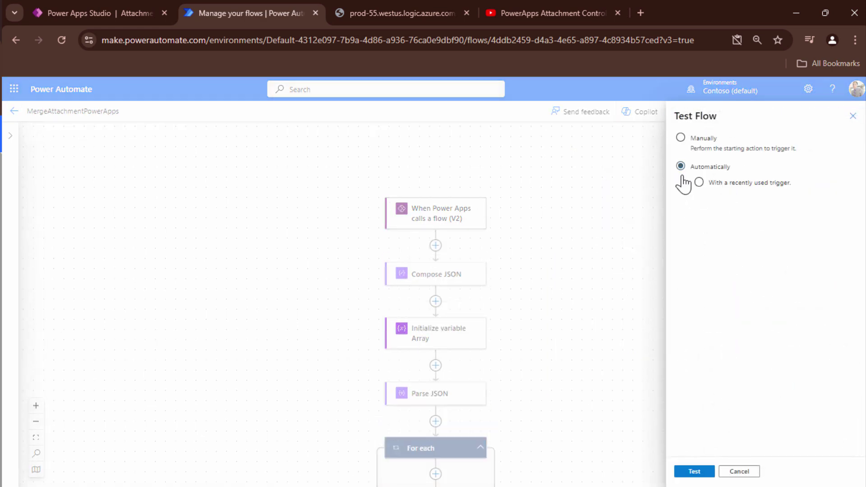
{"action": "left_click", "coordinate": [708, 184]}
{"action": "left_click", "coordinate": [710, 204]}
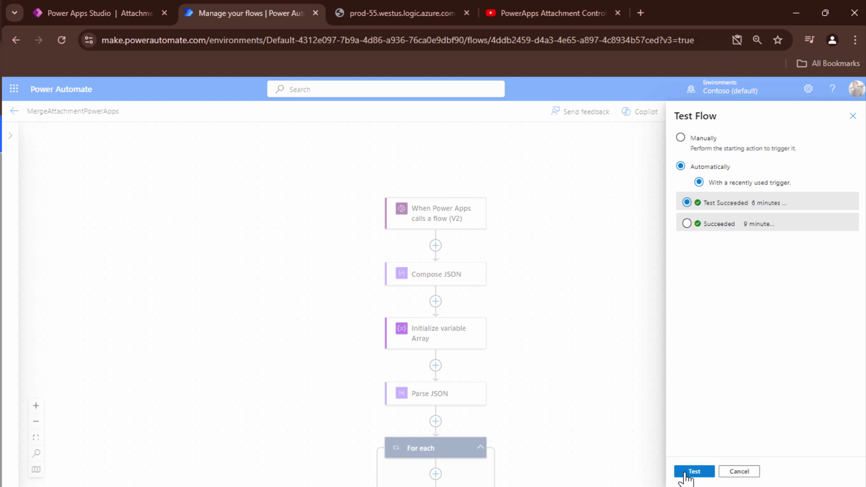
{"action": "left_click", "coordinate": [687, 473]}
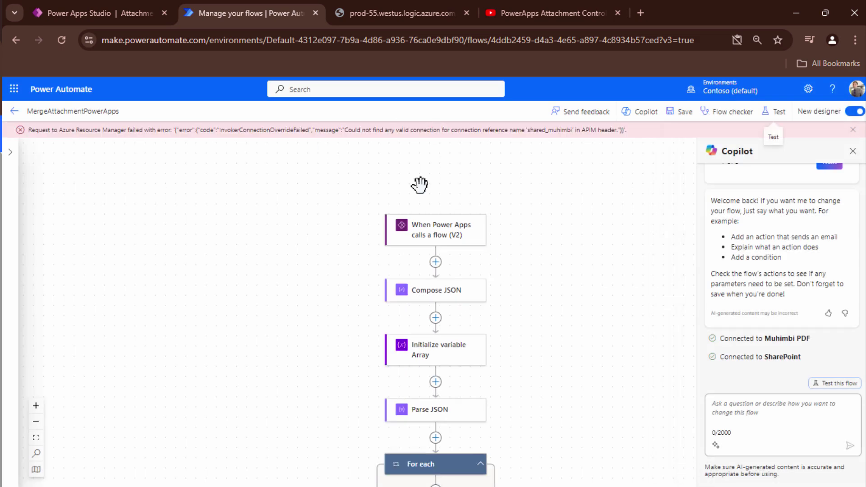
{"action": "left_click", "coordinate": [115, 7]}
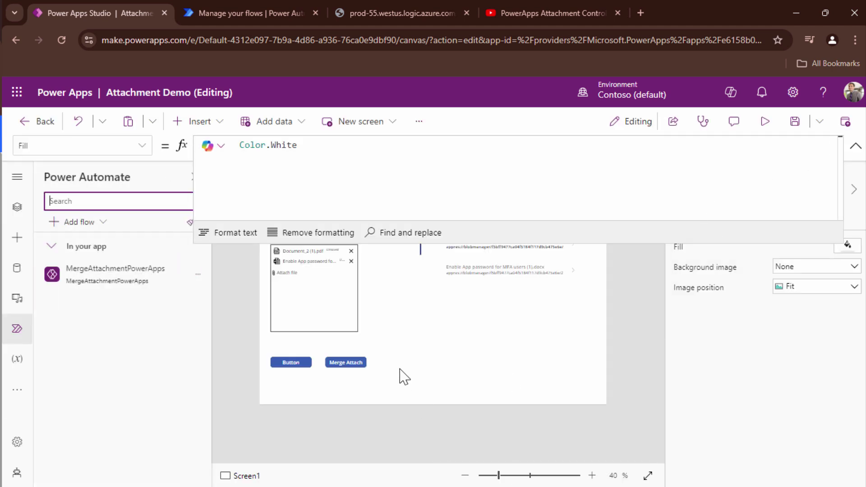
Refresh the MergeAttachmentPowerApps flow and clear the Merge Attach button's OnSelect formula
{"action": "left_click", "coordinate": [200, 275]}
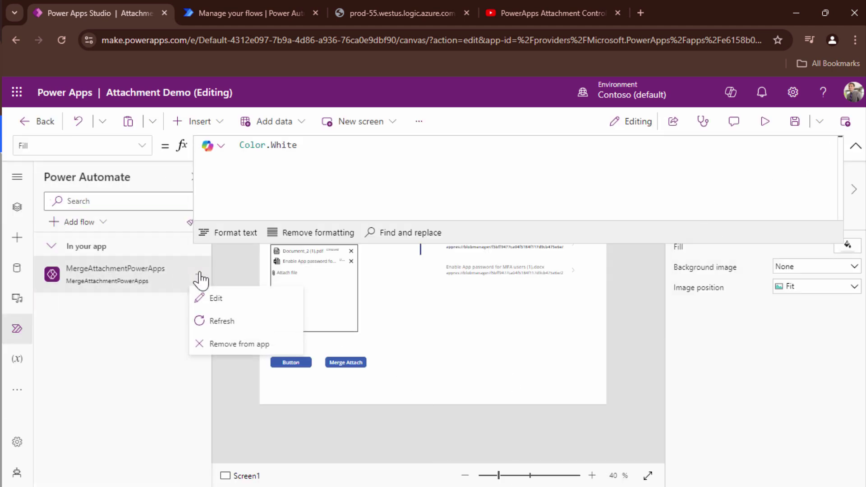
{"action": "left_click", "coordinate": [248, 327]}
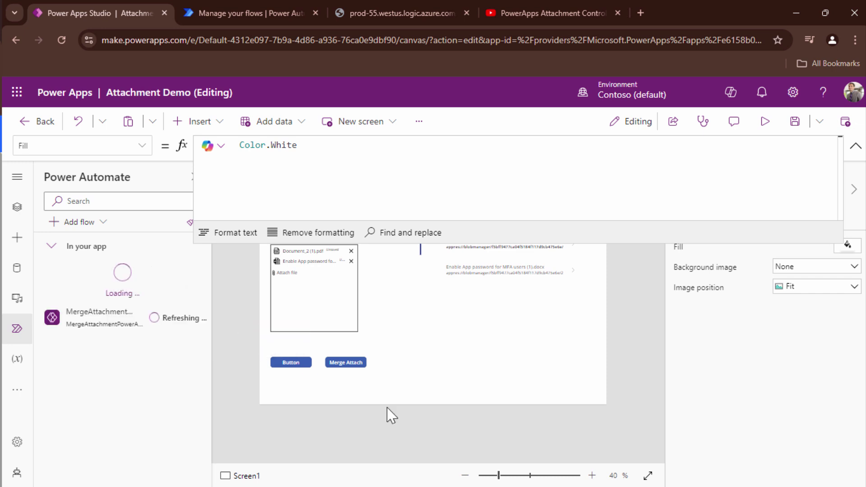
{"action": "left_click", "coordinate": [359, 363]}
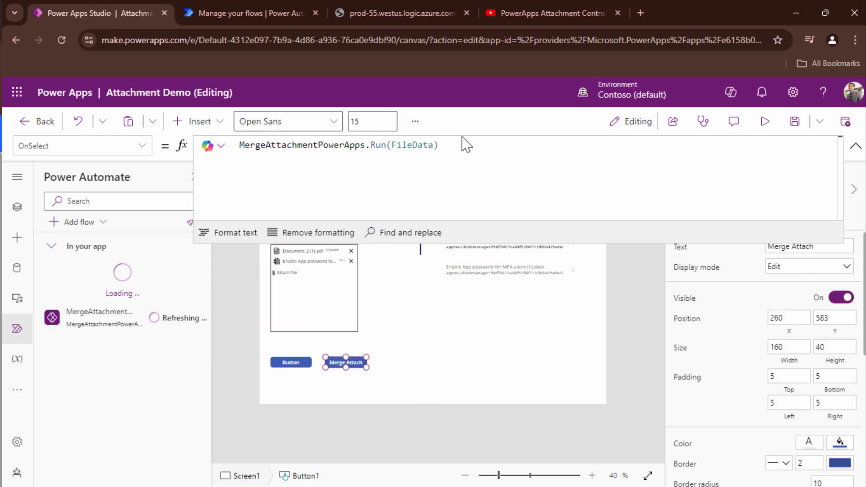
{"action": "left_click_drag", "start_coordinate": [465, 142], "coordinate": [238, 143]}
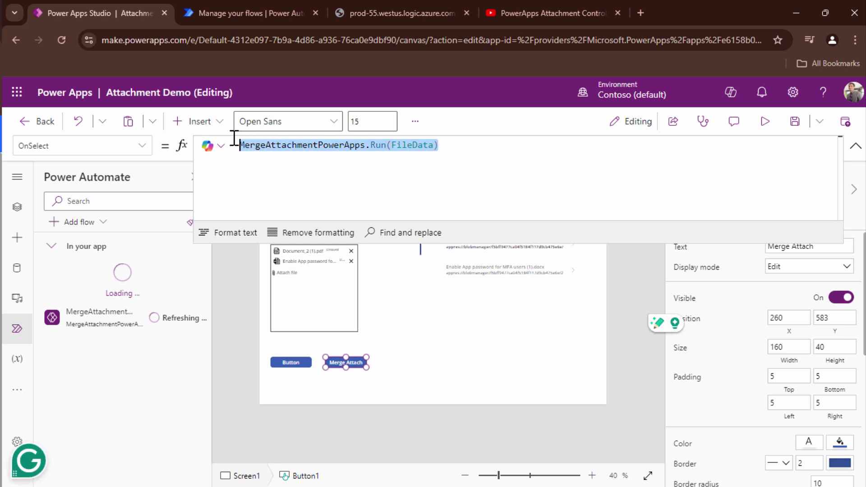
{"action": "key", "text": "Delete"}
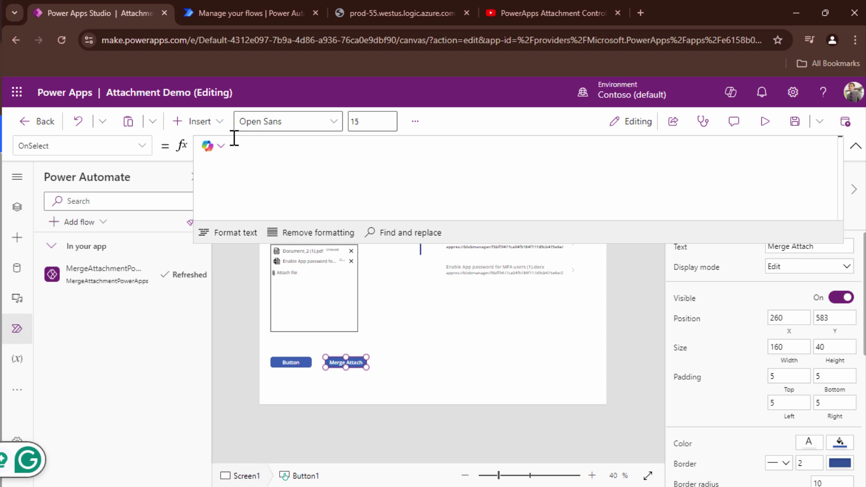
Retype OnSelect as MergeAttachmentPowerApps.Run( without the FileData argument, comparing the other button's formula
{"action": "type", "text": "Merge"}
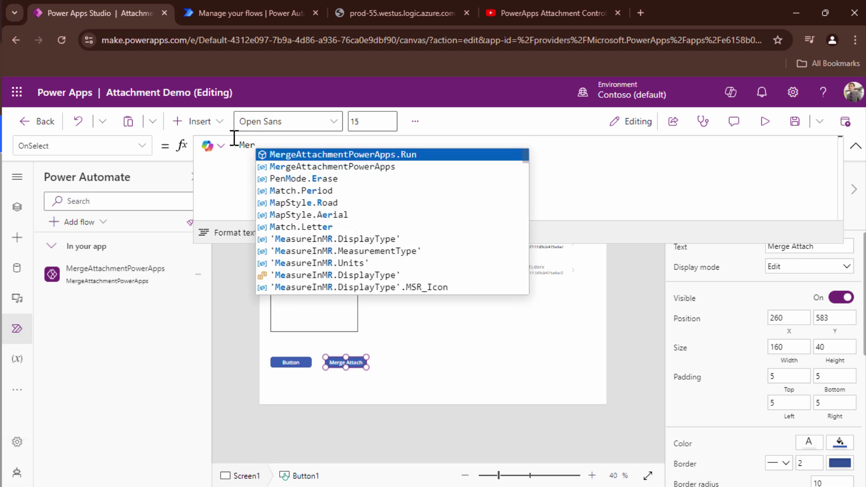
{"action": "left_click", "coordinate": [331, 154]}
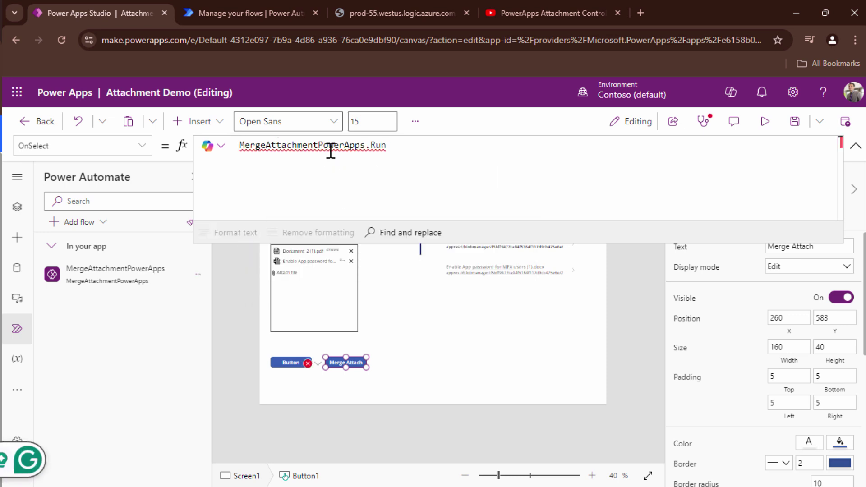
{"action": "type", "text": "(File"}
{"action": "left_click", "coordinate": [443, 155]}
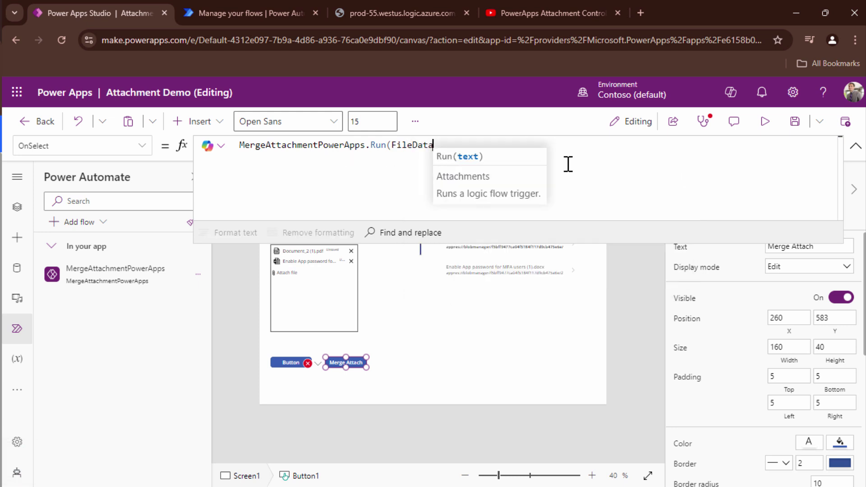
{"action": "double_click", "coordinate": [403, 147]}
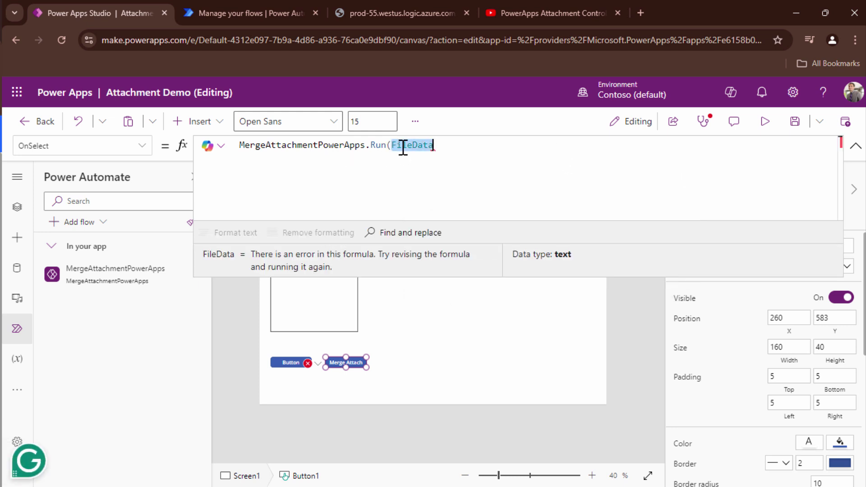
{"action": "key", "text": "BackSpace"}
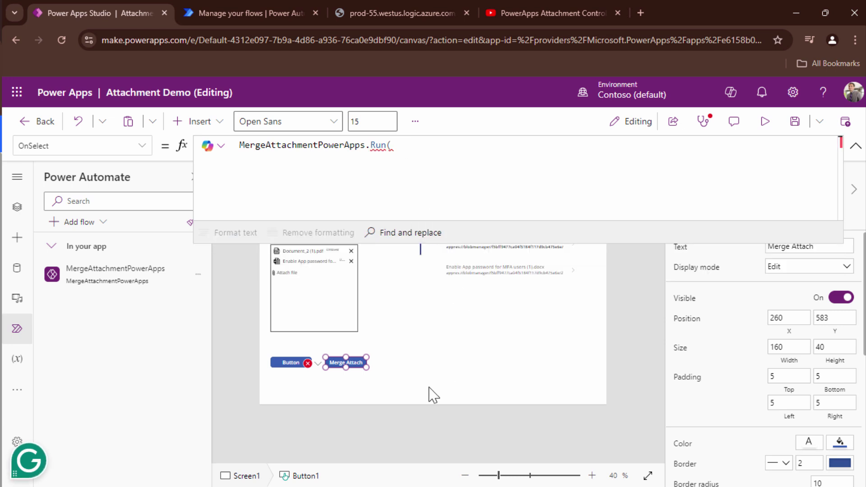
{"action": "left_click", "coordinate": [282, 363]}
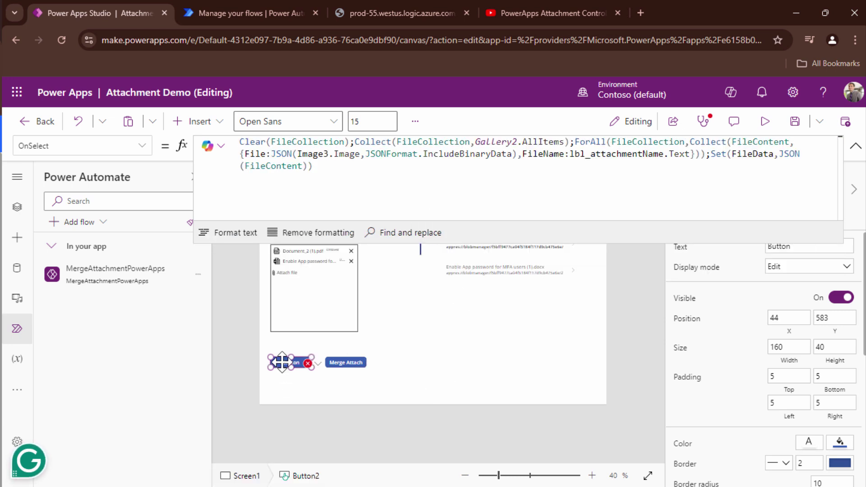
{"action": "double_click", "coordinate": [767, 154]}
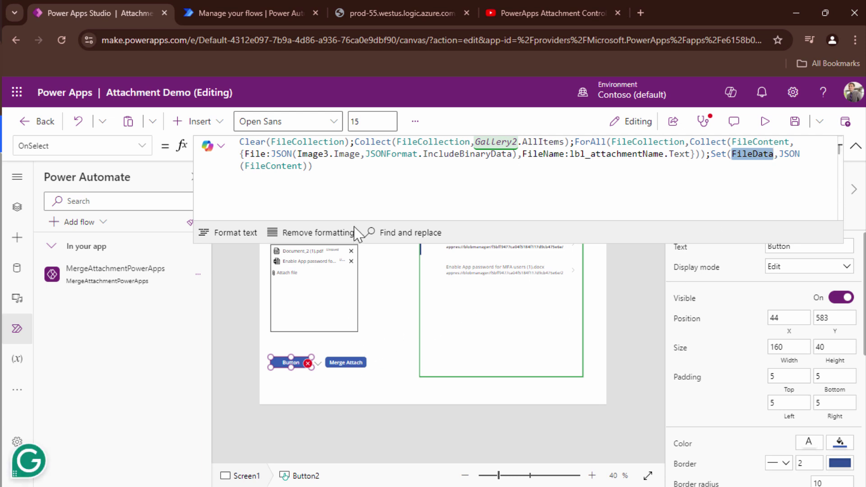
{"action": "left_click", "coordinate": [341, 362]}
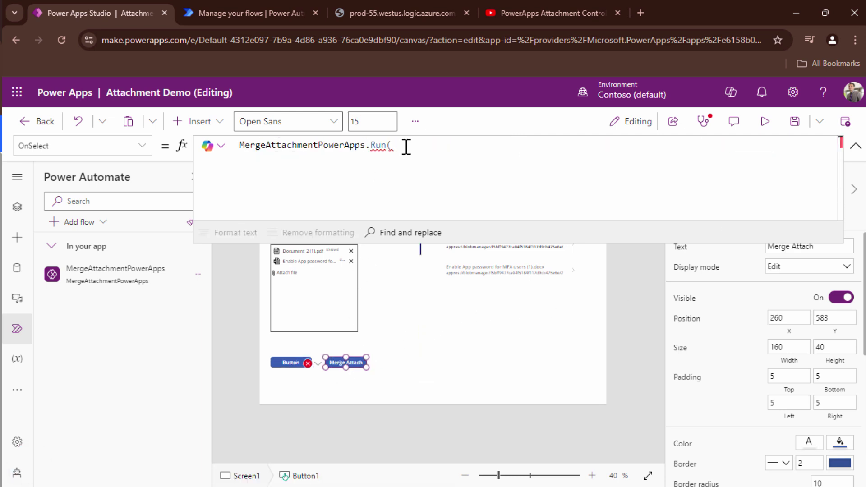
Preview with F5, press Merge Attach, and check the new run's Create file inputs and site URL
{"action": "key", "text": "F5"}
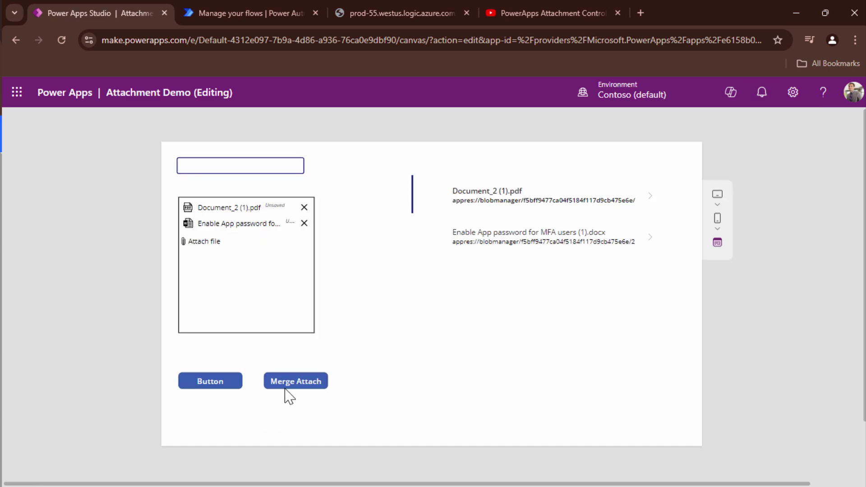
{"action": "left_click", "coordinate": [289, 383]}
{"action": "left_click", "coordinate": [261, 18]}
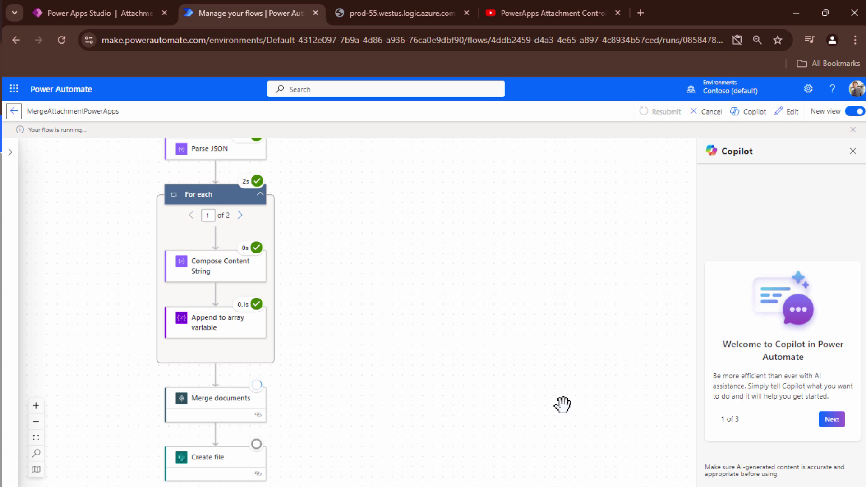
{"action": "left_click", "coordinate": [216, 459]}
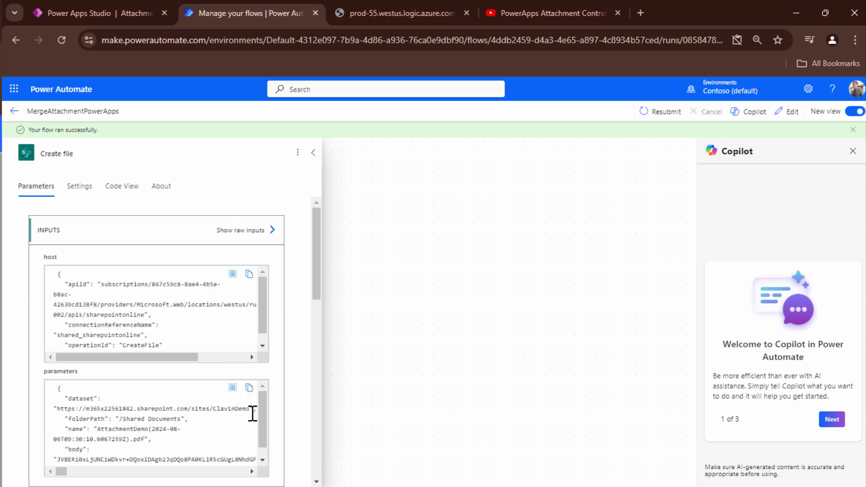
{"action": "left_click_drag", "start_coordinate": [253, 413], "coordinate": [55, 409]}
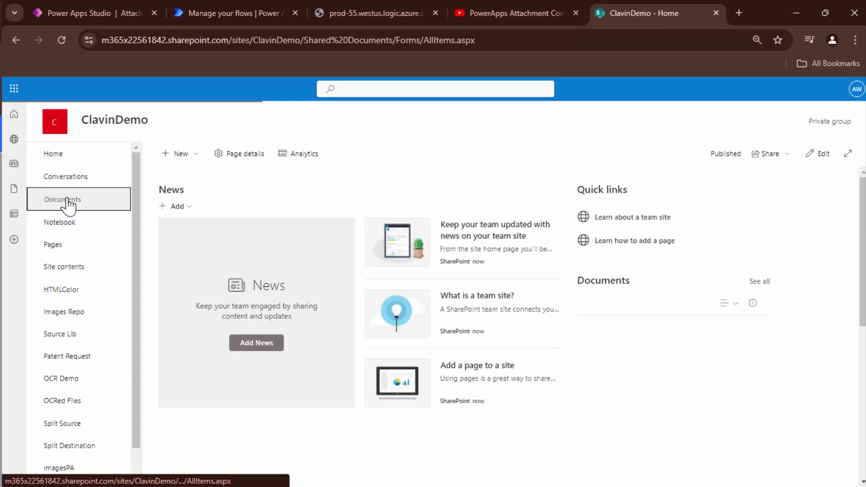
Open the ClavinDemo Documents library and the options menu for the new AttachmentDemo file
{"action": "left_click", "coordinate": [67, 199]}
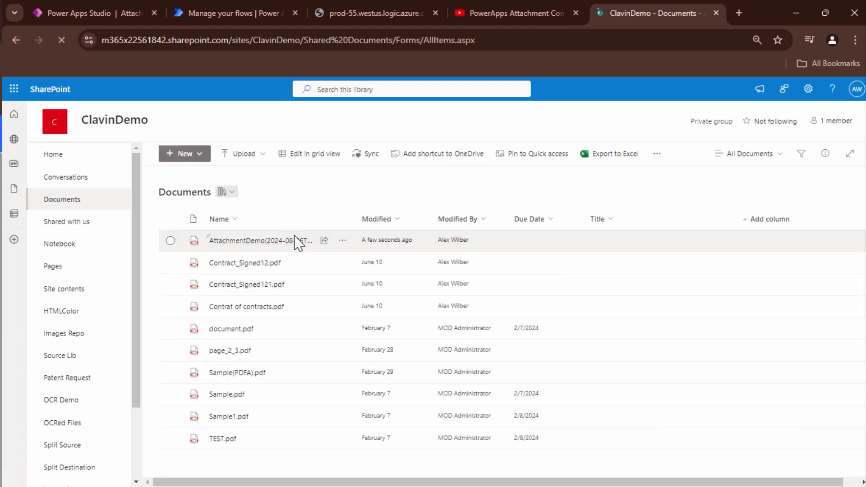
{"action": "left_click", "coordinate": [343, 240]}
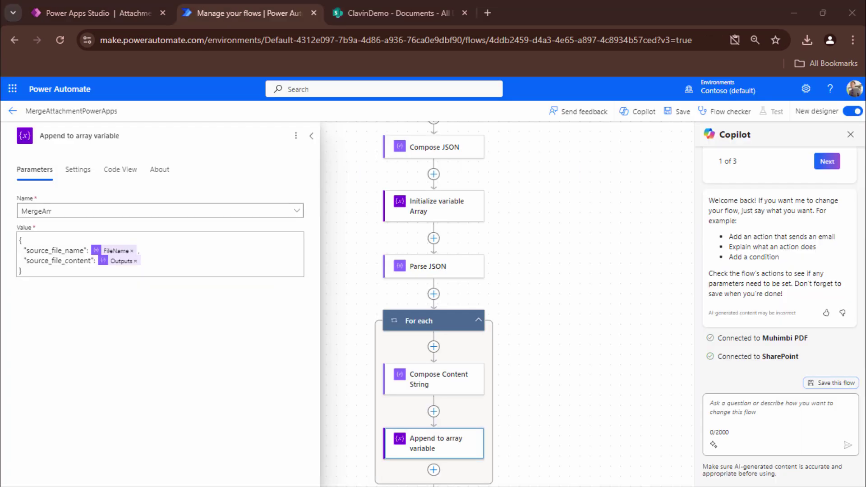
Replace source_file_content with base64ToBinary(outputs('Compose_Content_String')) and save the flow
{"action": "left_click", "coordinate": [135, 262]}
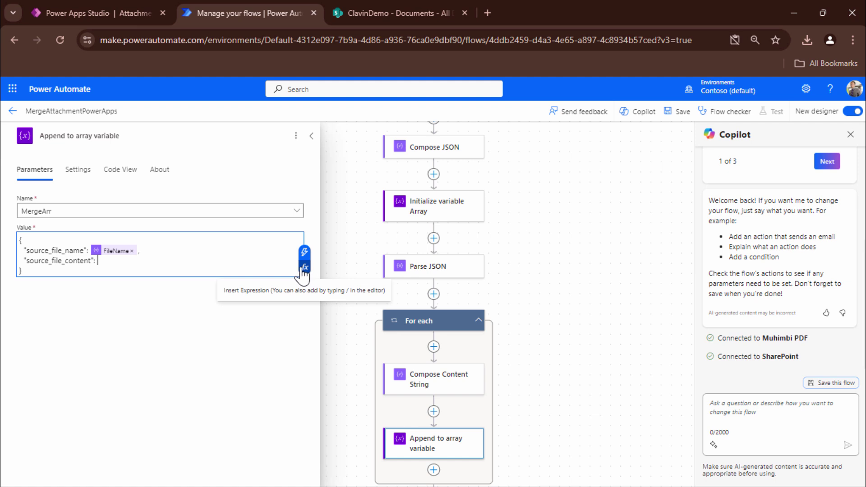
{"action": "left_click", "coordinate": [305, 268]}
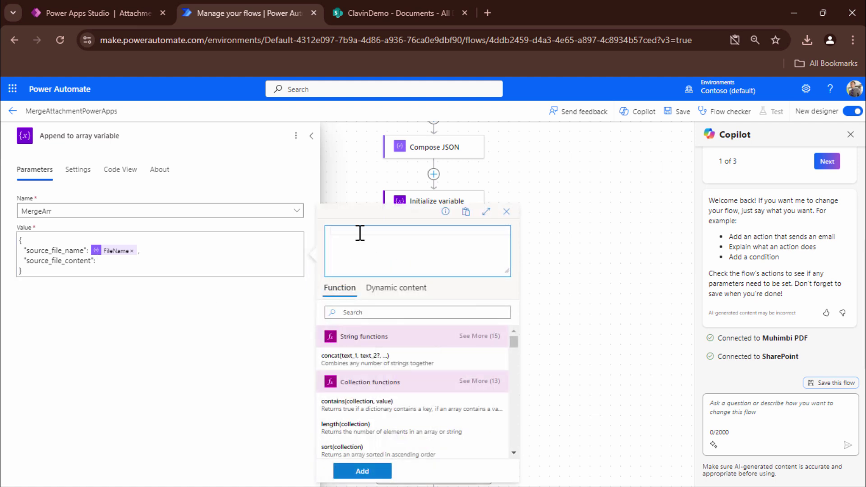
{"action": "type", "text": "base"}
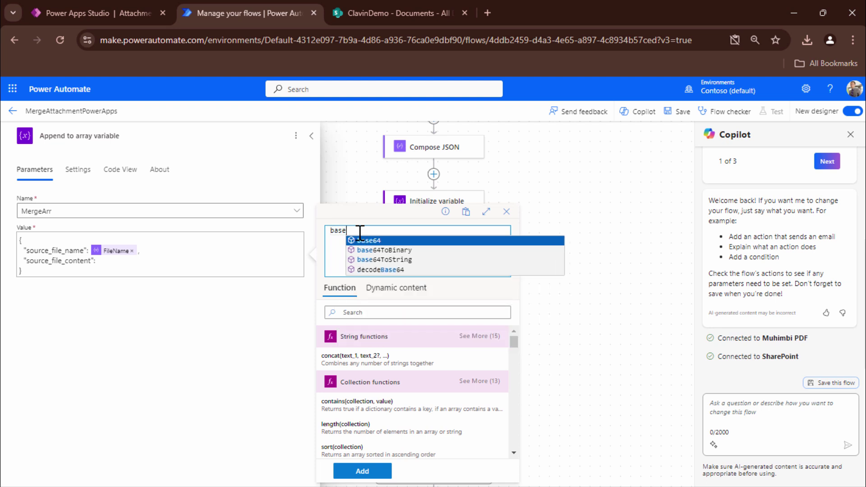
{"action": "left_click", "coordinate": [391, 251]}
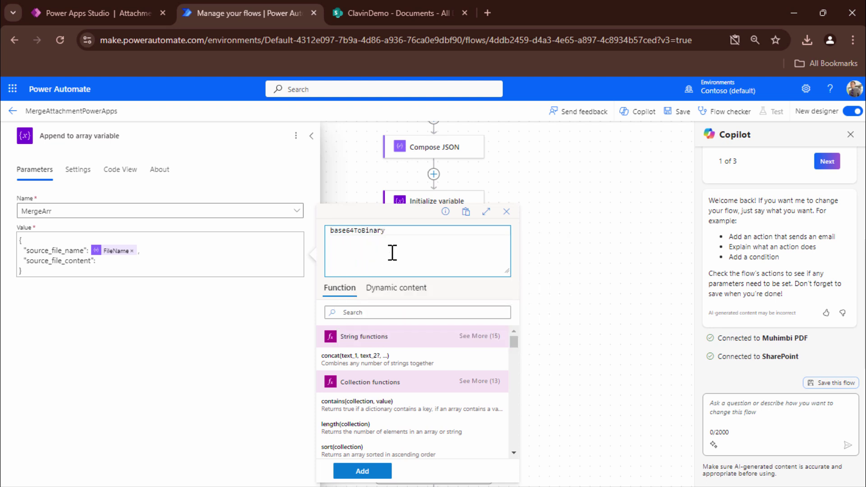
{"action": "type", "text": "("}
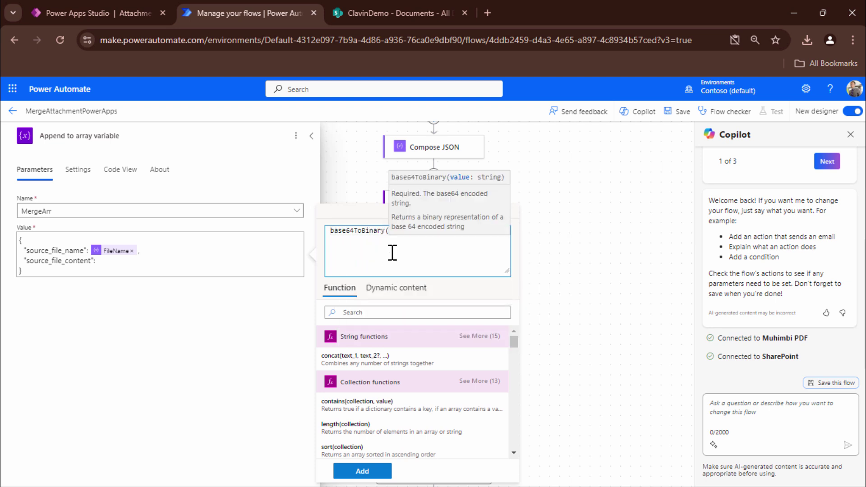
{"action": "left_click", "coordinate": [402, 291]}
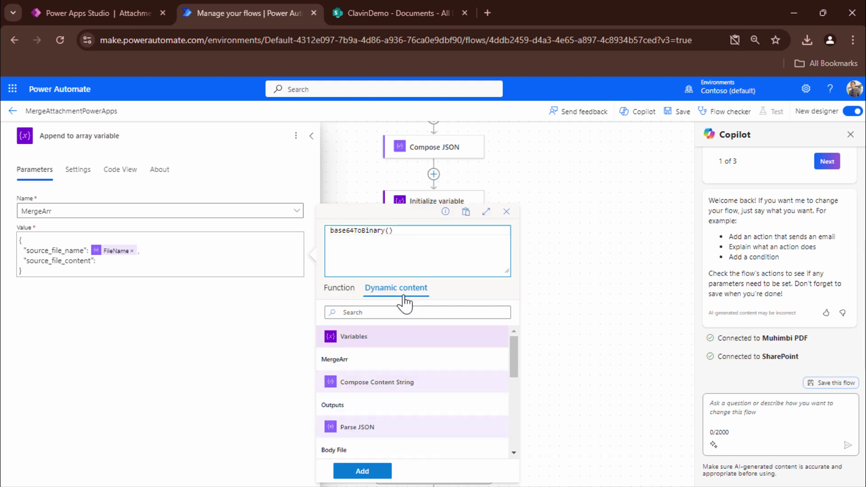
{"action": "left_click", "coordinate": [346, 408]}
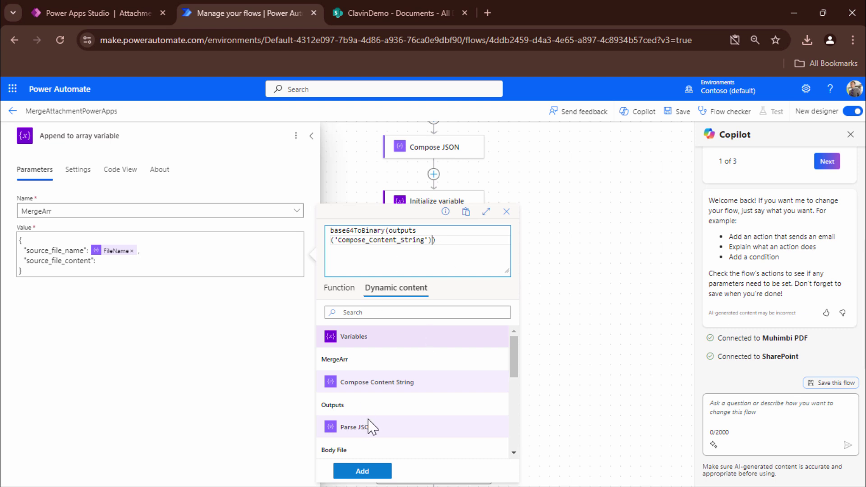
{"action": "left_click", "coordinate": [362, 471]}
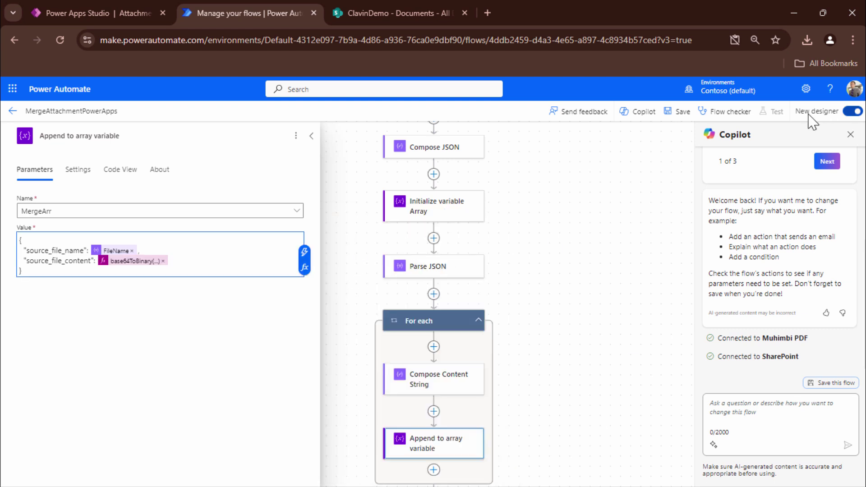
{"action": "left_click", "coordinate": [676, 115]}
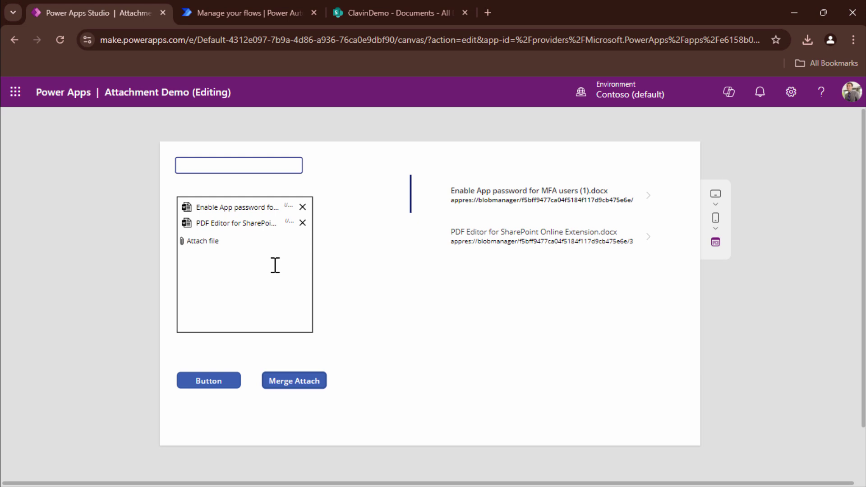
Run the app's first button action, then Merge Attach to send both Word files to the flow
{"action": "left_click", "coordinate": [210, 383]}
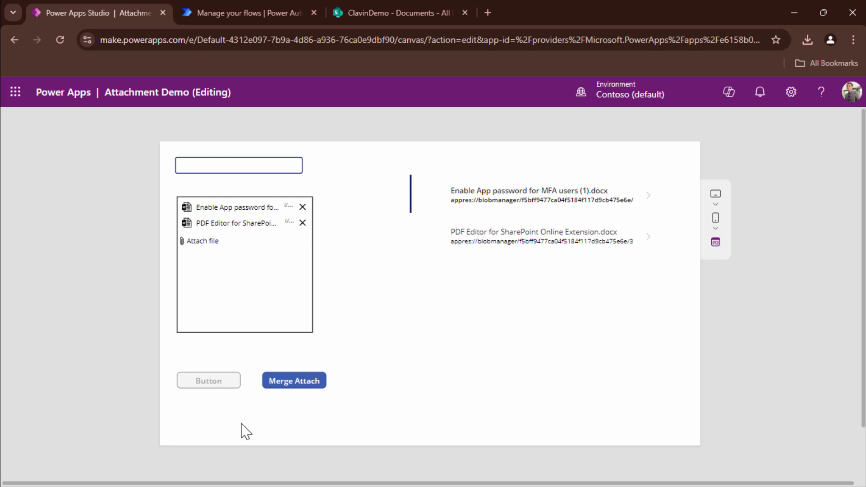
{"action": "left_click", "coordinate": [299, 382]}
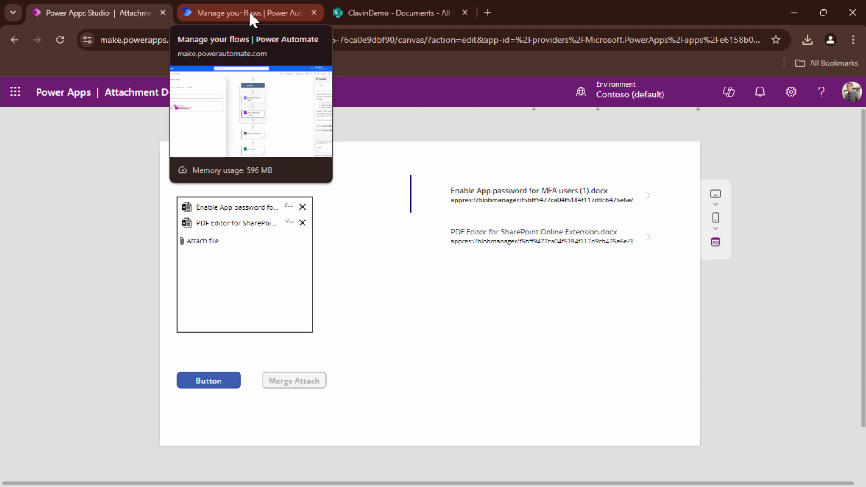
Open the merged AttachmentDemo PDF from SharePoint in the browser and jump to page 12
{"action": "left_click", "coordinate": [390, 11]}
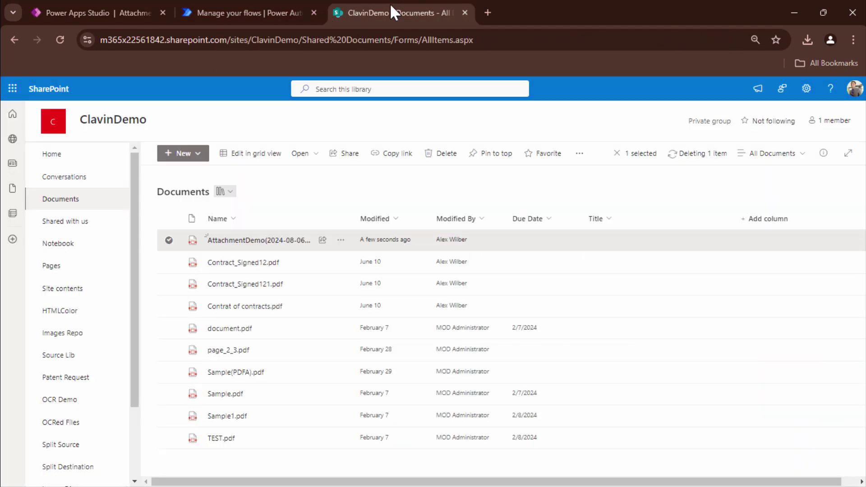
{"action": "left_click", "coordinate": [340, 240]}
{"action": "mouse_move", "coordinate": [381, 108]}
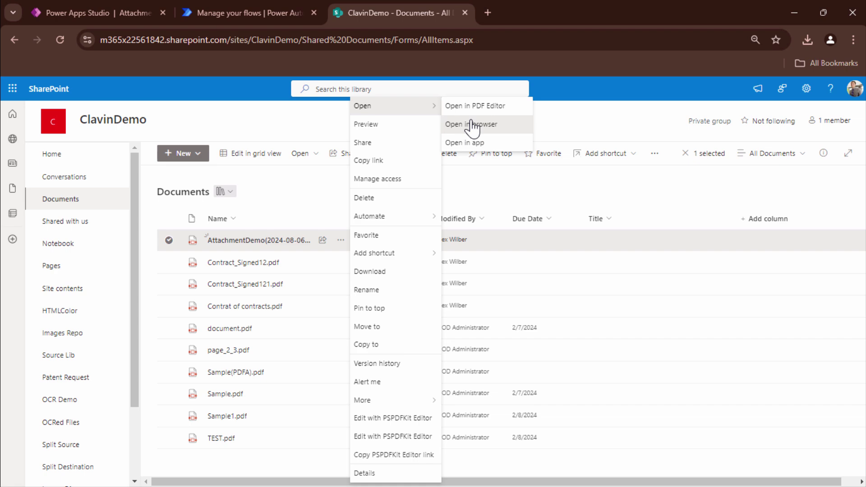
{"action": "left_click", "coordinate": [469, 123]}
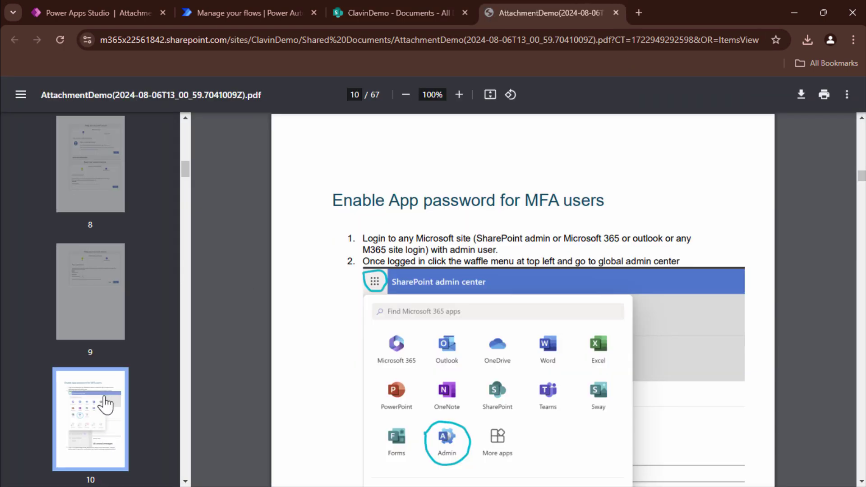
{"action": "left_click", "coordinate": [107, 406]}
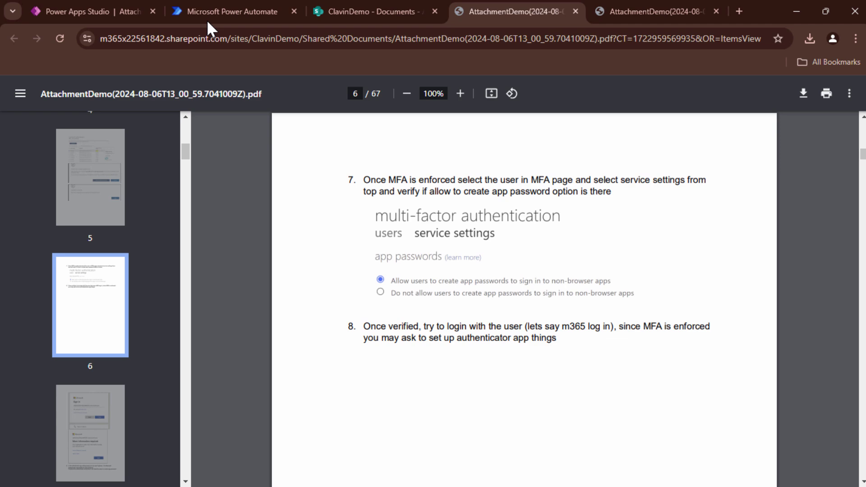
In the flow's run-only user settings, set Muhimbi PDF to 'Use this connection (Muhimbi PDF)' and save
{"action": "left_click", "coordinate": [207, 7]}
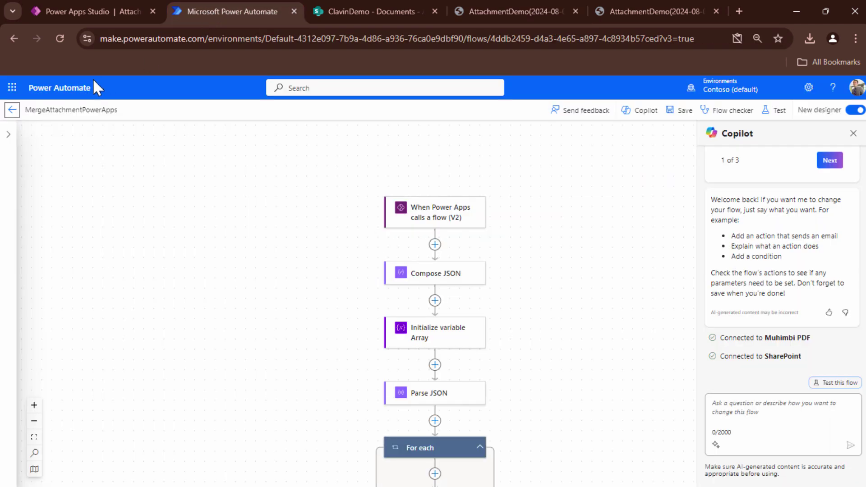
{"action": "left_click", "coordinate": [12, 112]}
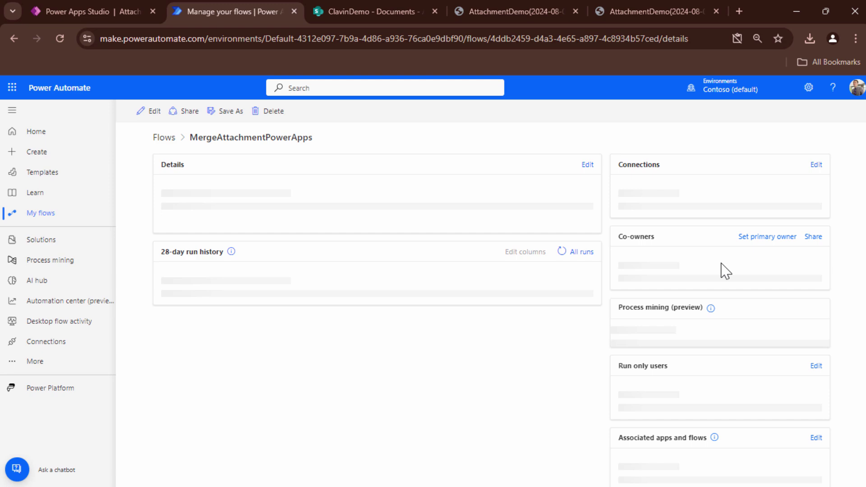
{"action": "scroll", "coordinate": [724, 271], "scroll_direction": "down", "scroll_amount": 3}
{"action": "scroll", "coordinate": [725, 271], "scroll_direction": "down", "scroll_amount": 1}
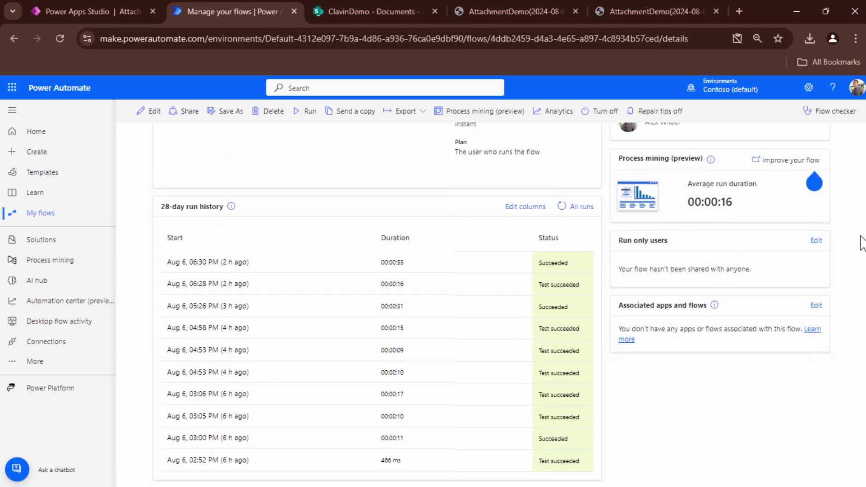
{"action": "left_click", "coordinate": [817, 243]}
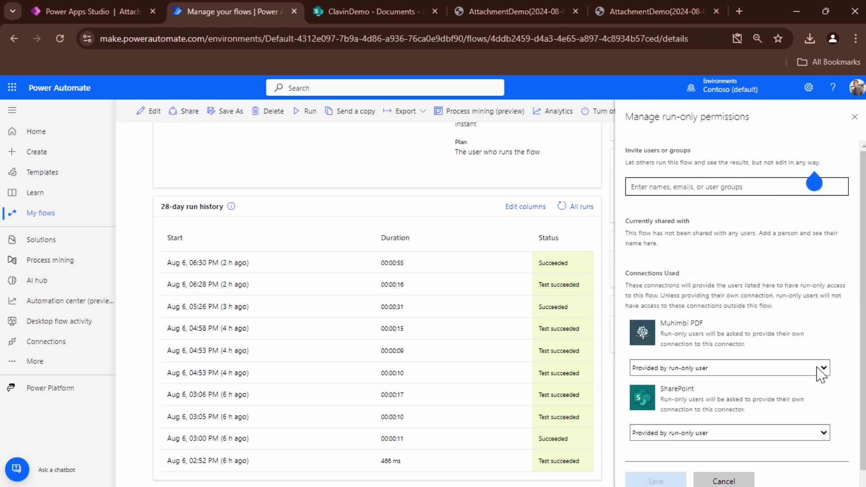
{"action": "left_click", "coordinate": [823, 368]}
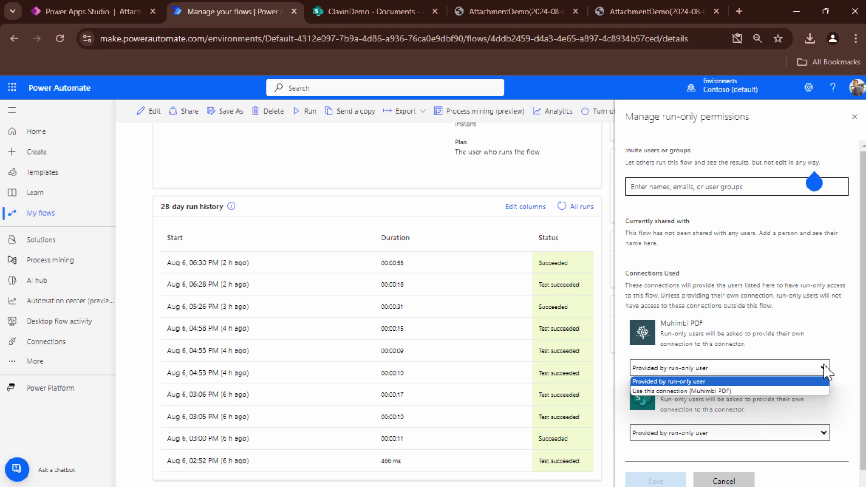
{"action": "left_click", "coordinate": [722, 393]}
{"action": "left_click", "coordinate": [498, 305]}
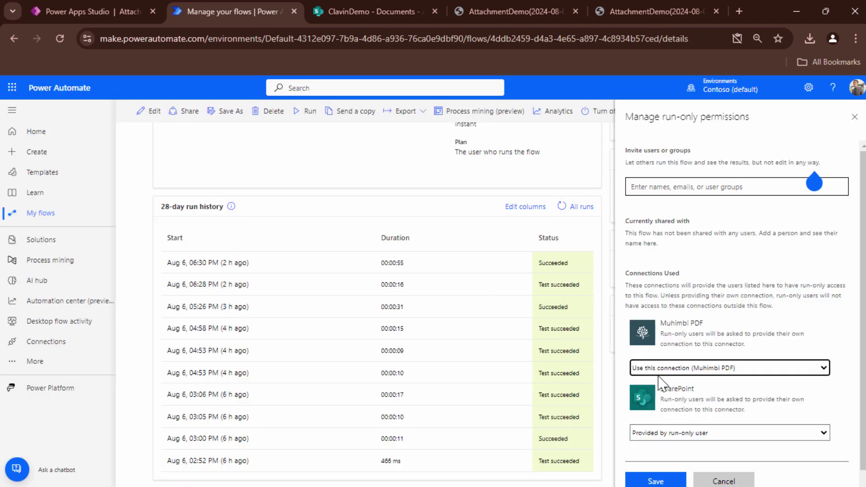
{"action": "scroll", "coordinate": [706, 370], "scroll_direction": "down", "scroll_amount": 1}
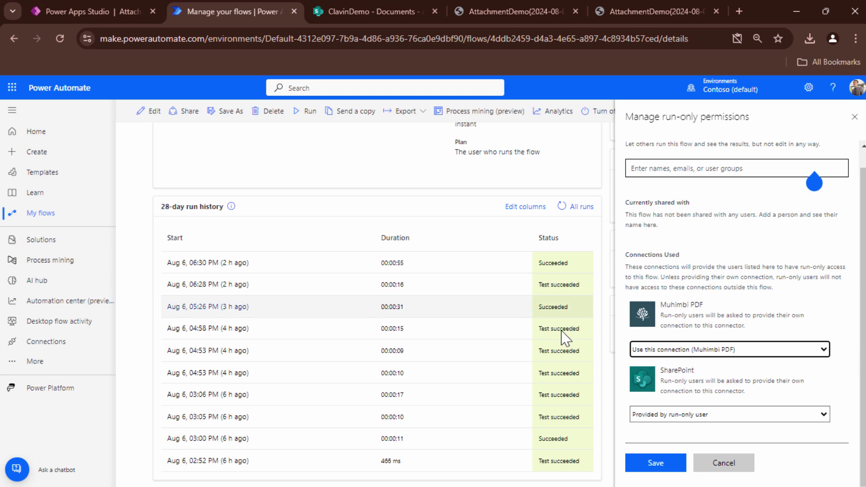
{"action": "left_click", "coordinate": [671, 463]}
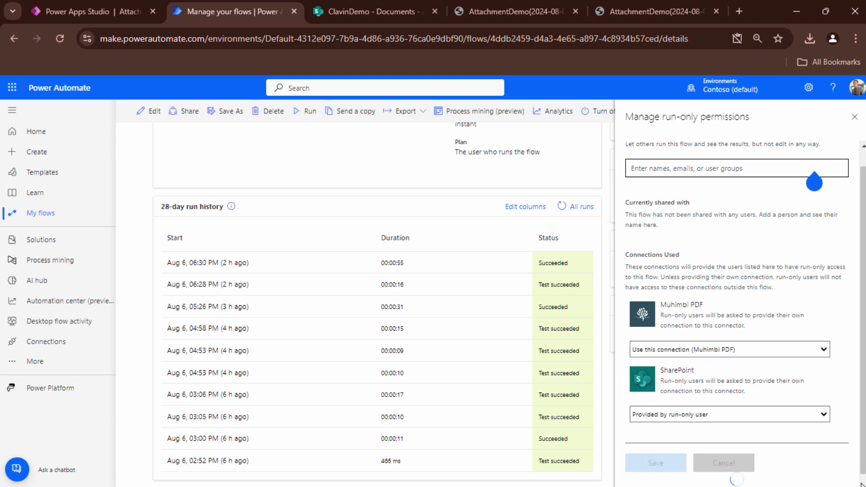